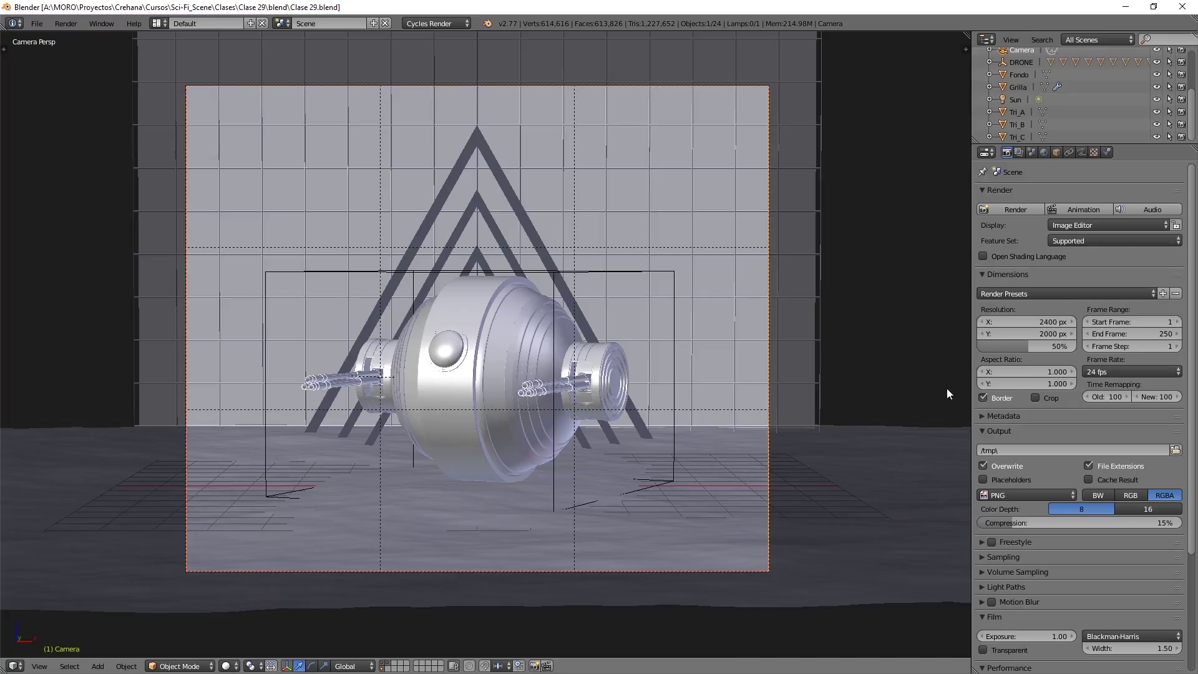
Expand the Sampling settings in the render properties and switch the viewport to rendered shading
scroll(1074, 381, "down", 3)
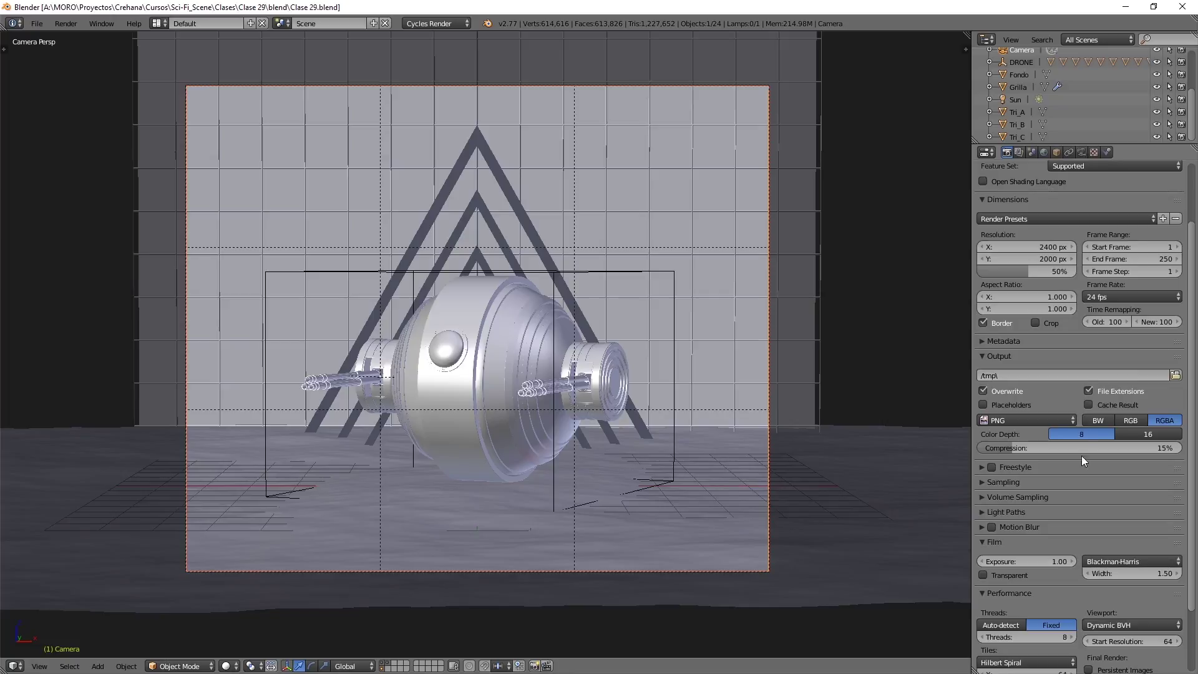
scroll(1088, 375, "up", 3)
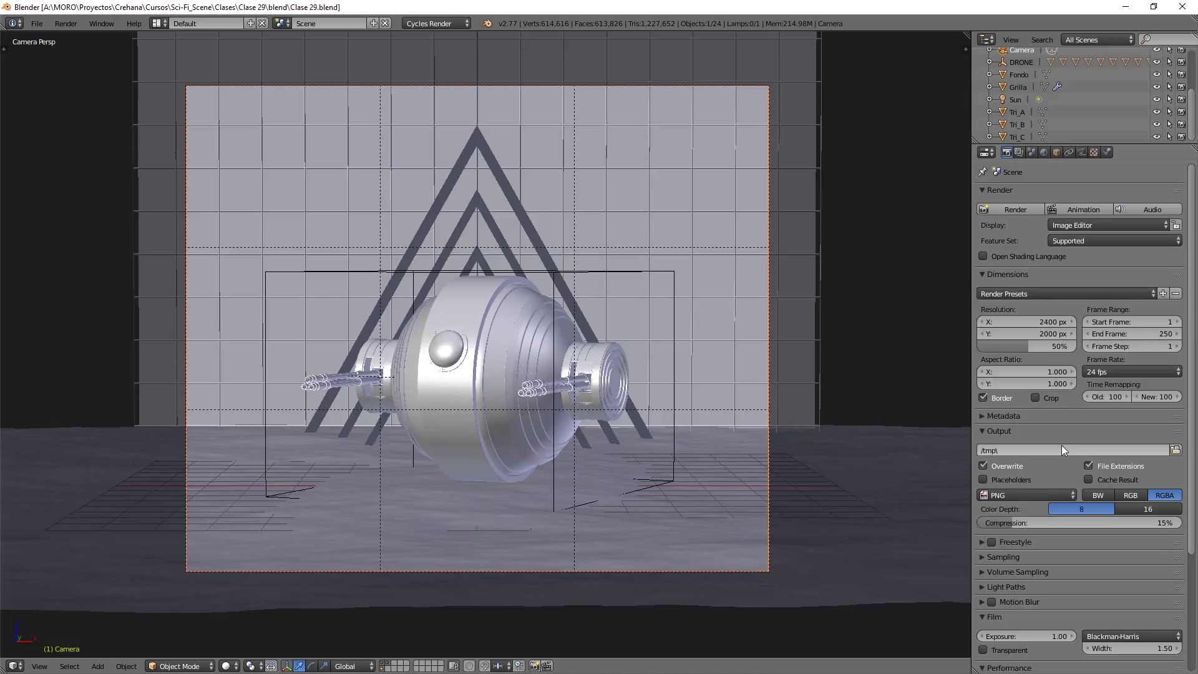
left_click(1038, 492)
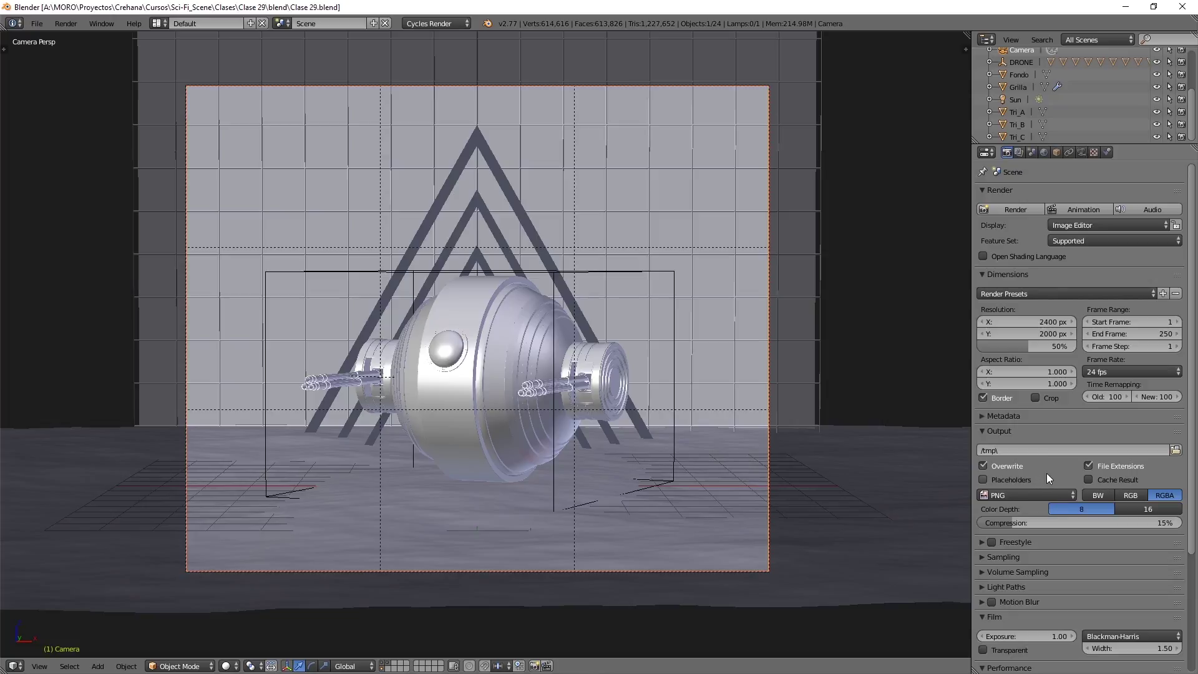
left_click(1019, 560)
scroll(1038, 531, "down", 5)
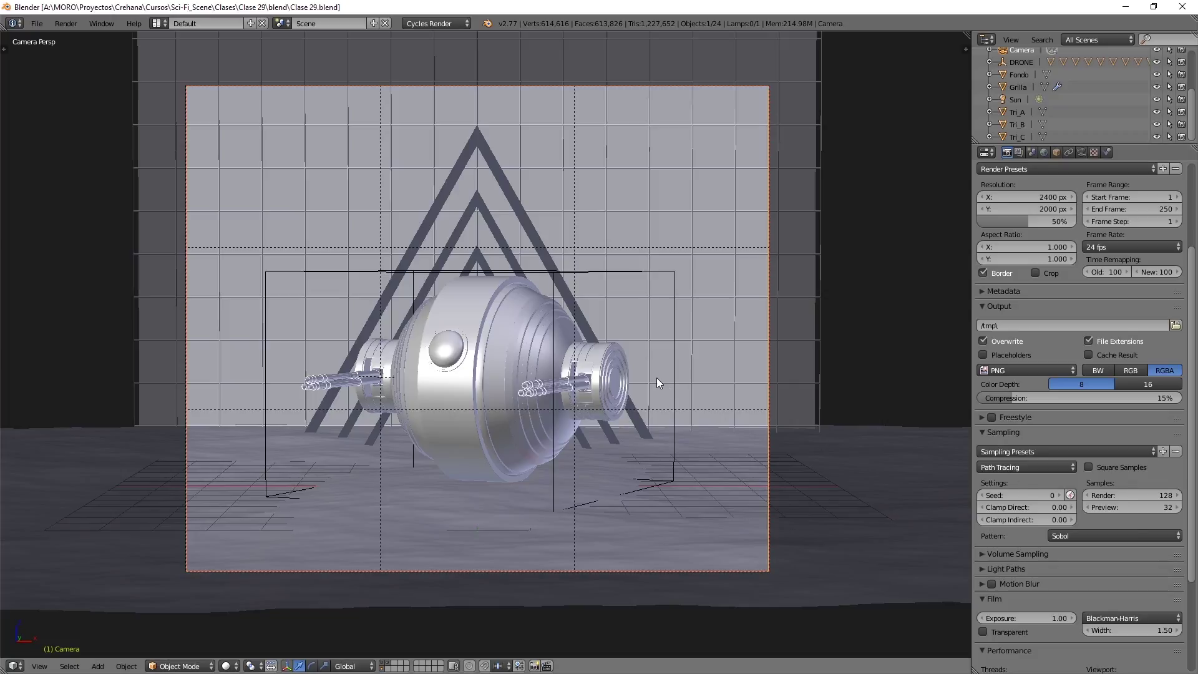
key("shift+z")
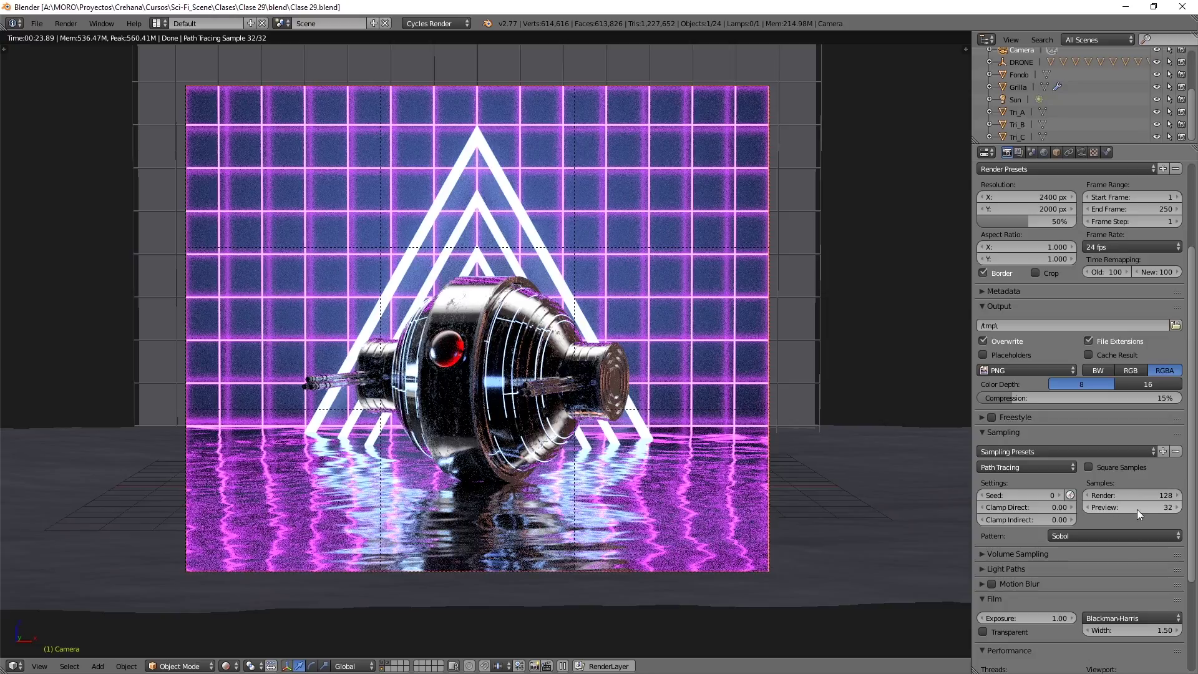
Try 50 preview samples for the viewport render, followed by 0
left_click(1137, 509)
type("50")
key("Return")
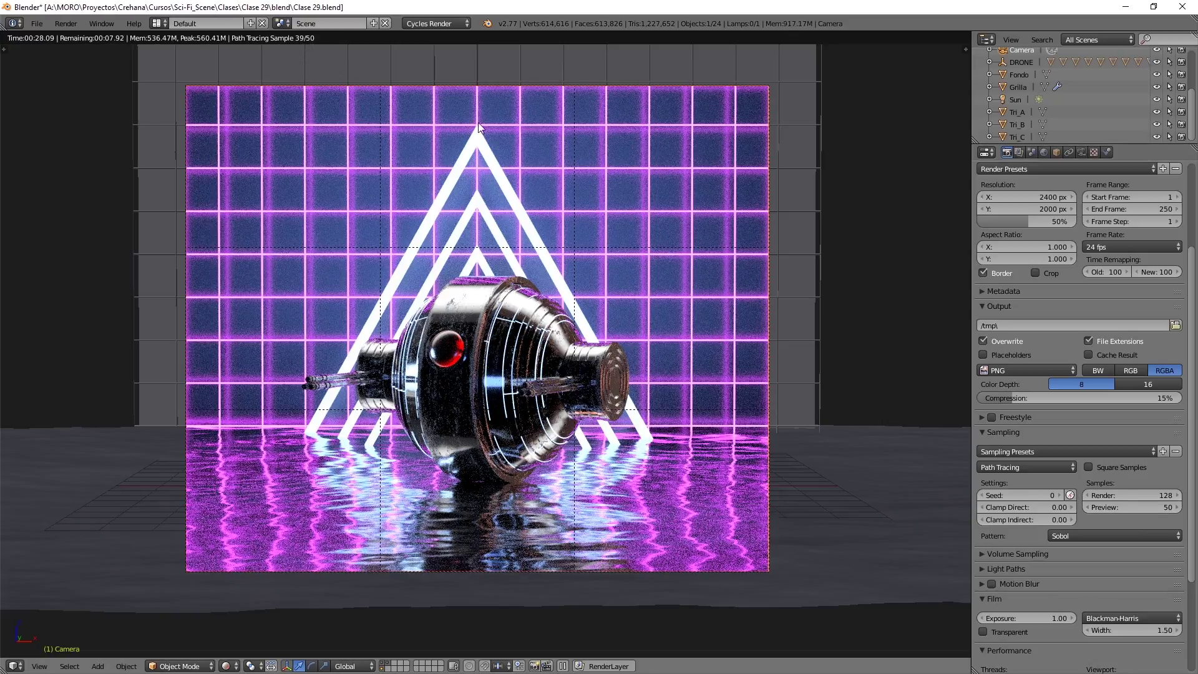
left_click(1124, 507)
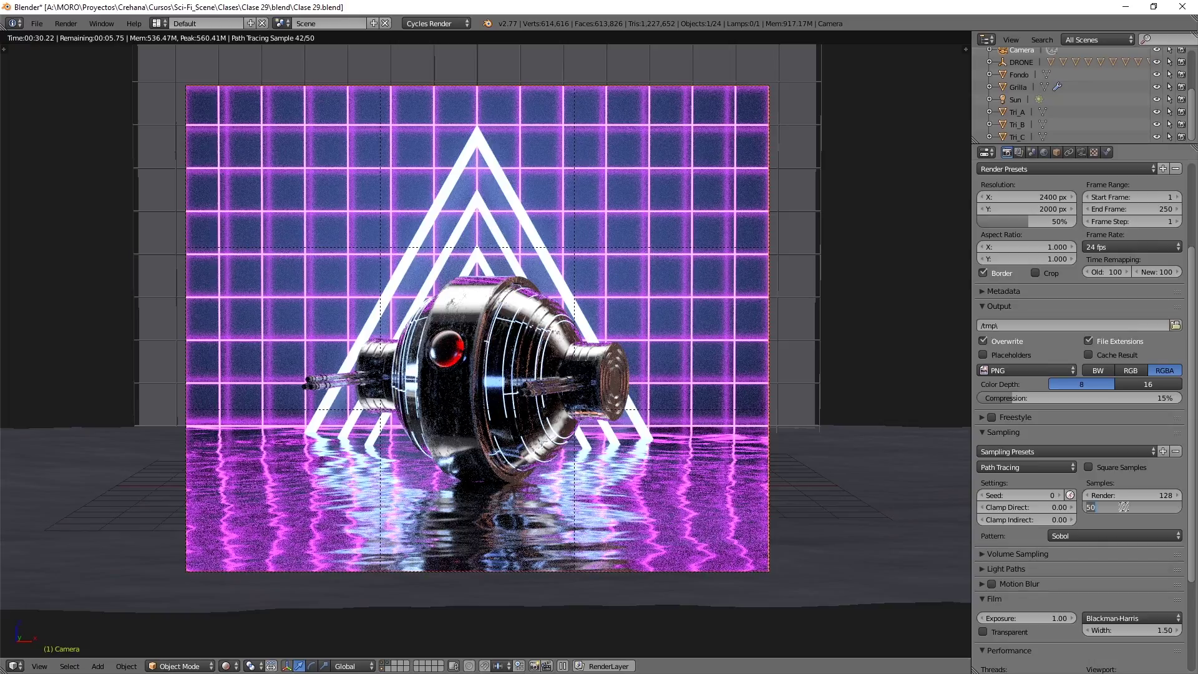
type("0")
key("Return")
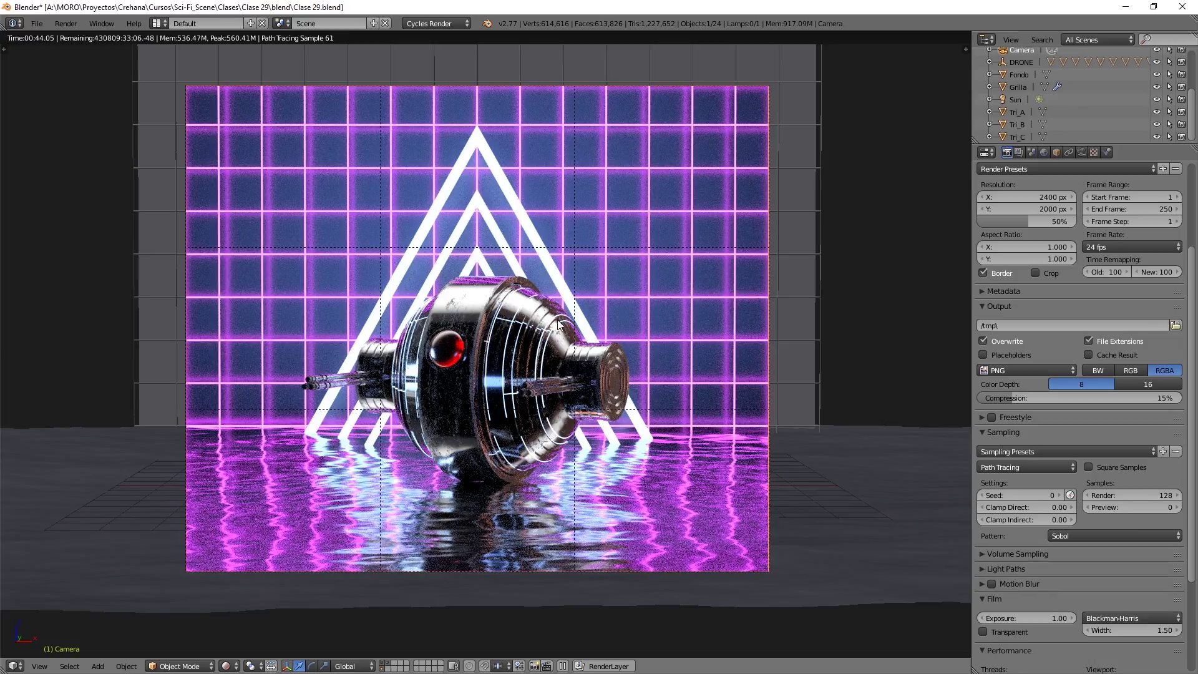
Set the preview samples to 32
left_click(1130, 507)
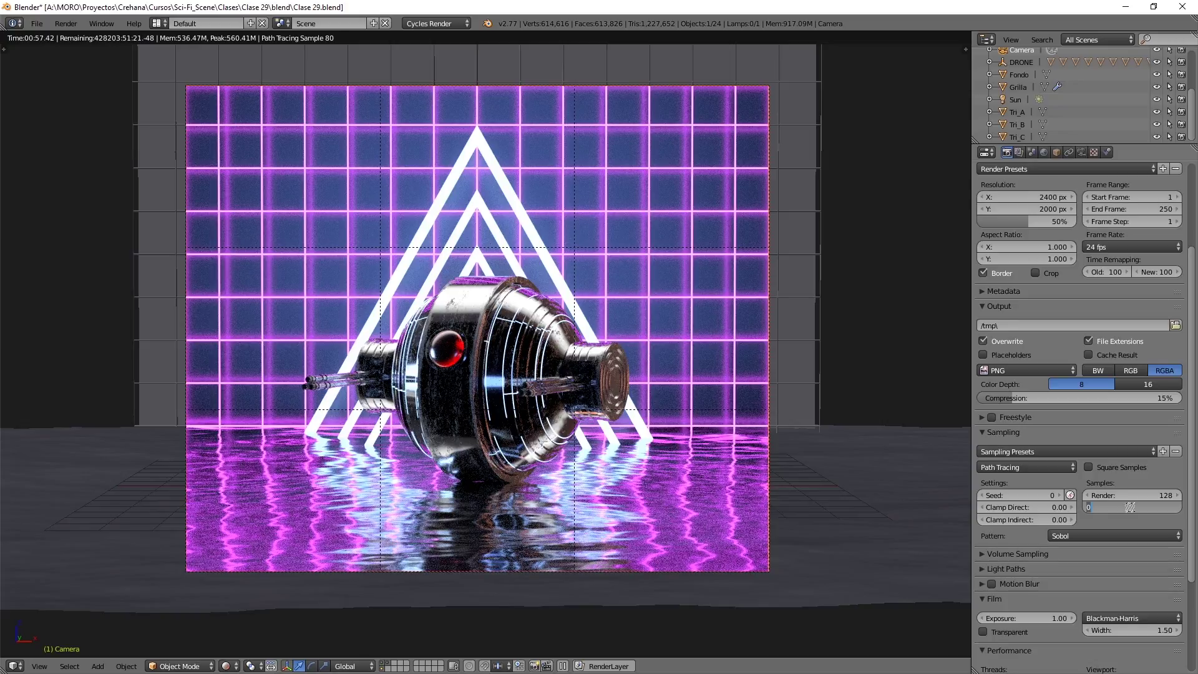
type("32")
key("Return")
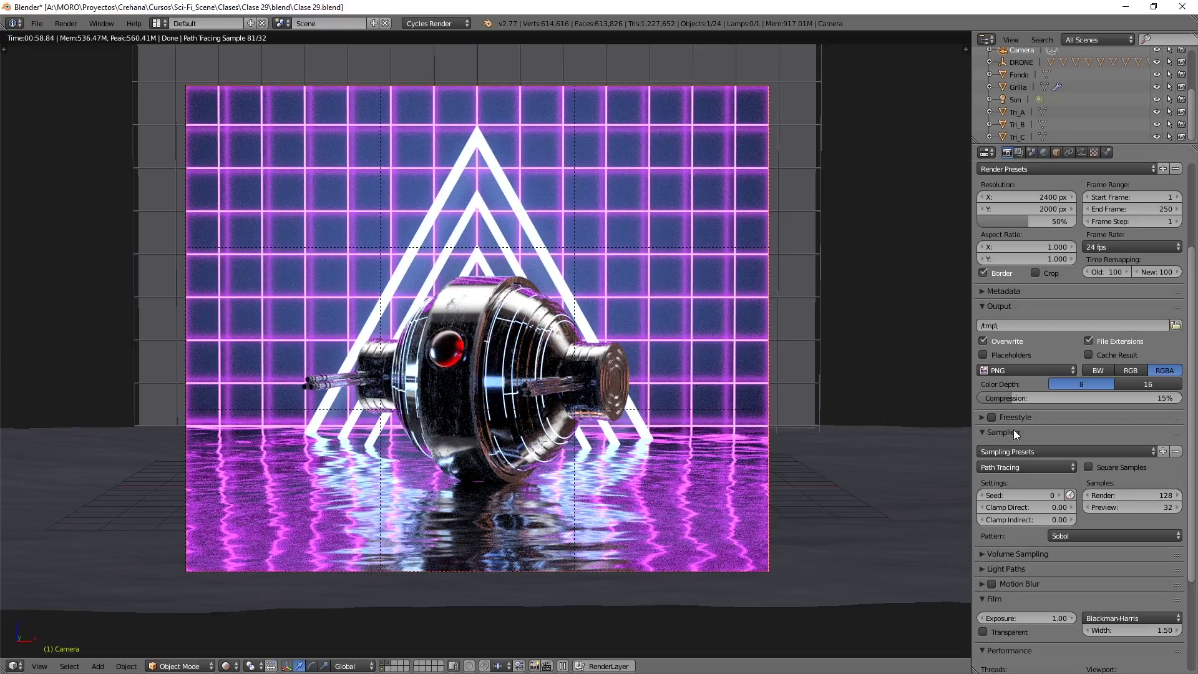
Apply the Preview sampling preset and turn off Square Samples
left_click(1126, 448)
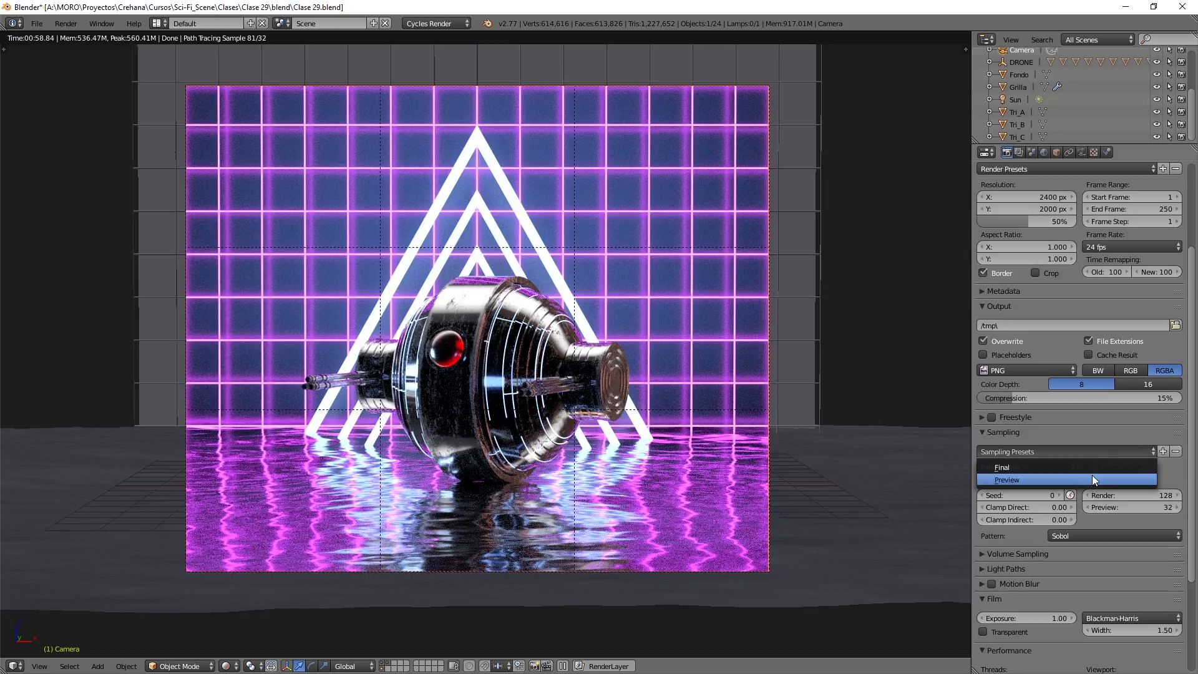
left_click(1092, 479)
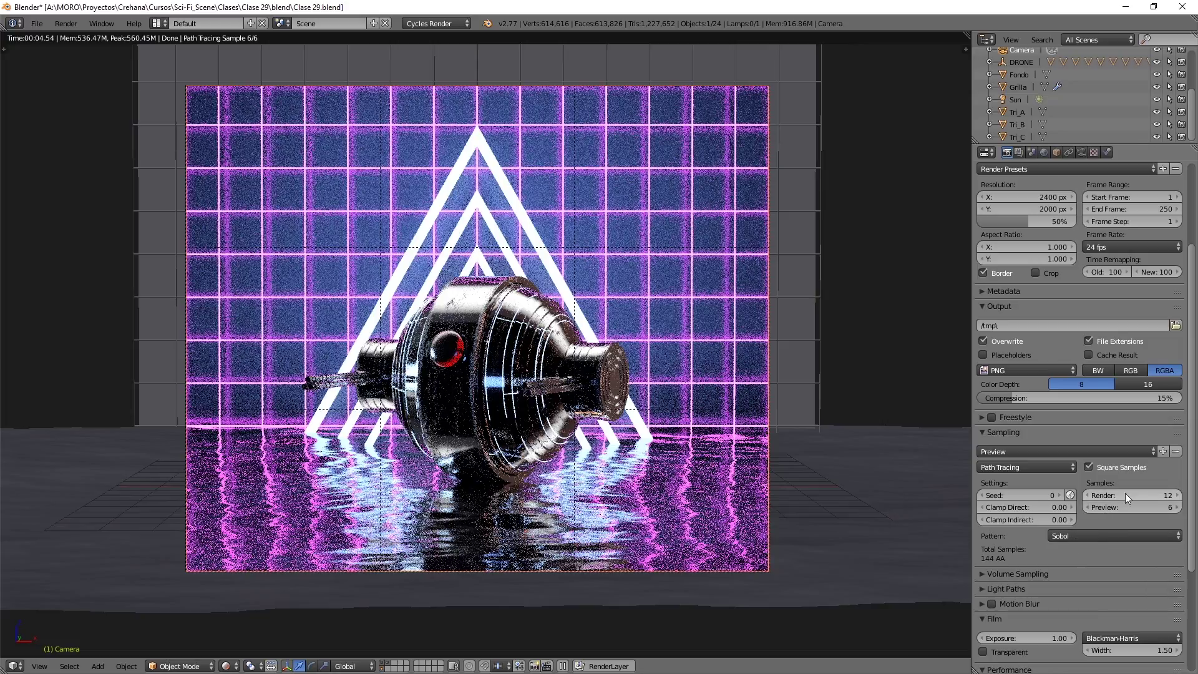
left_click(1089, 467)
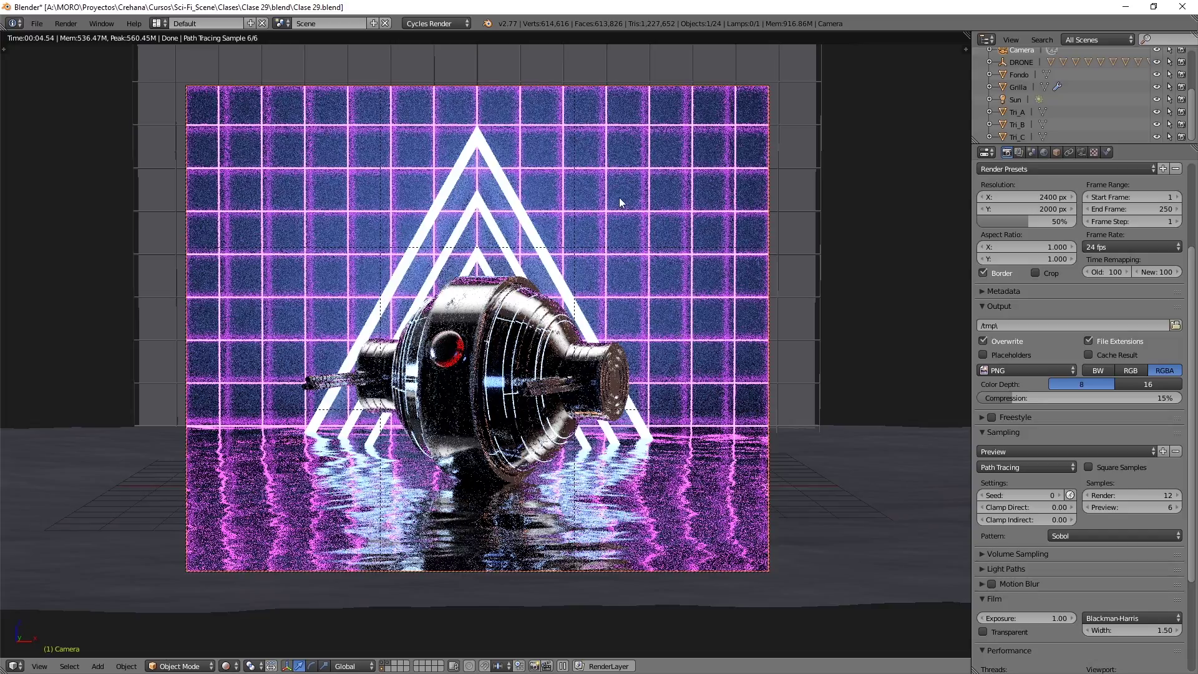
Set the preview samples to 35
left_click(1129, 510)
type("35")
key("Return")
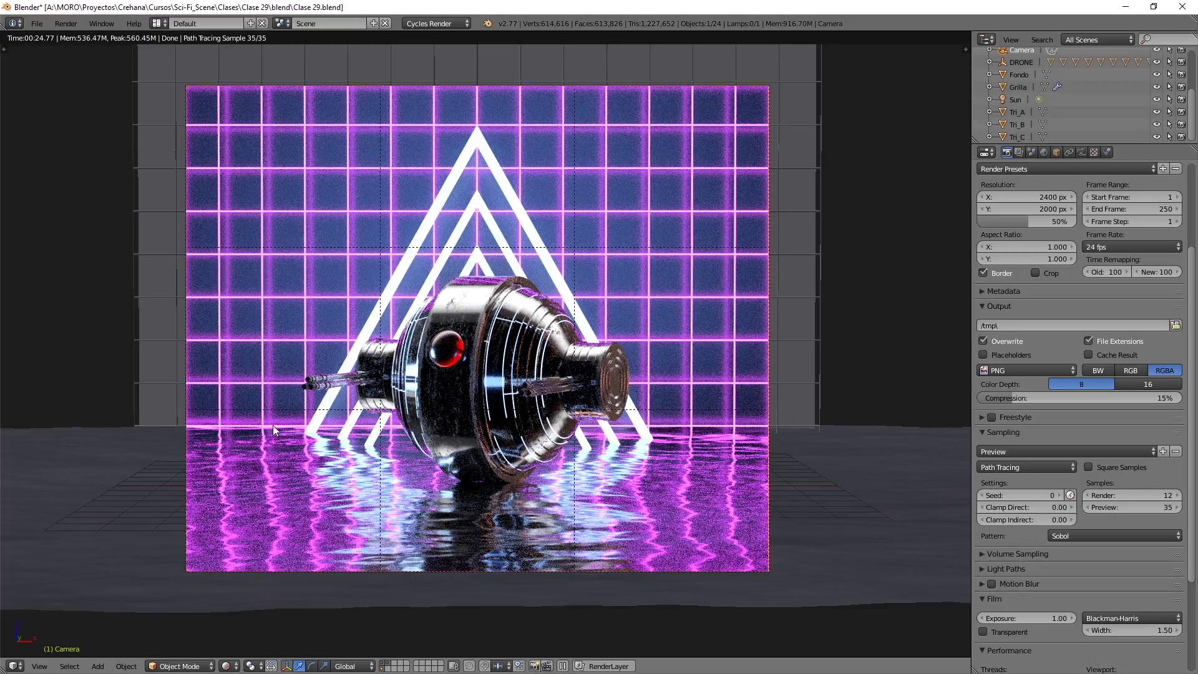
Expand the Light Paths settings in the render properties
left_click(1013, 570)
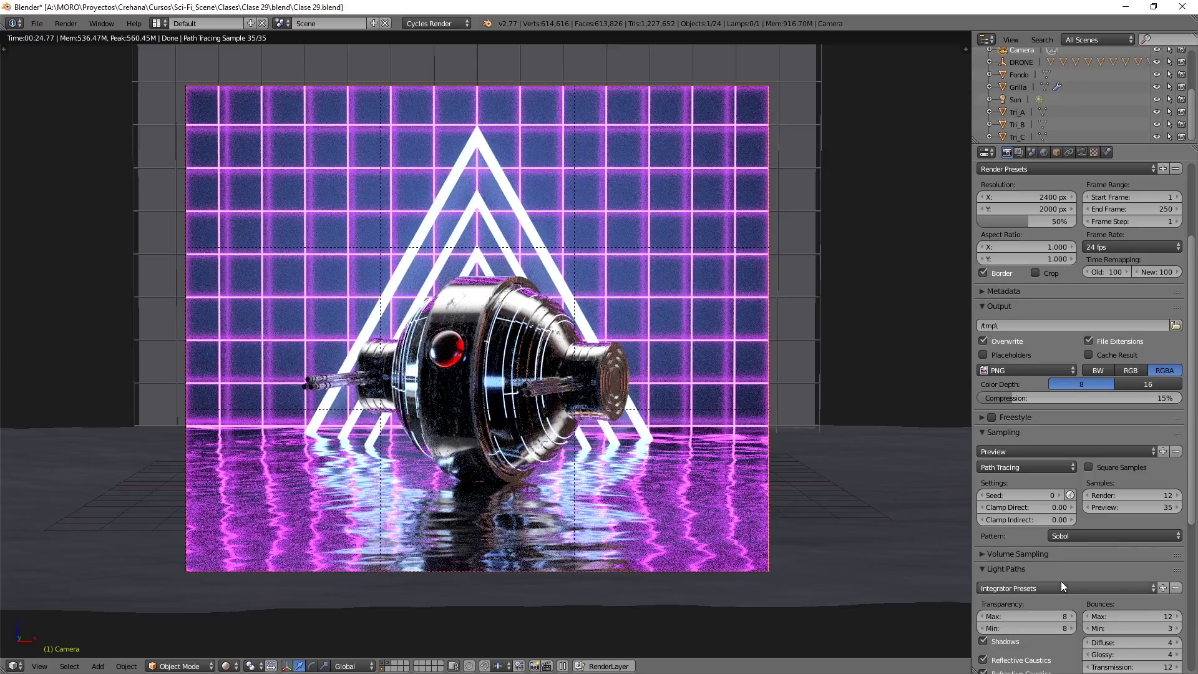
scroll(1060, 581, "down", 4)
scroll(1065, 558, "down", 1)
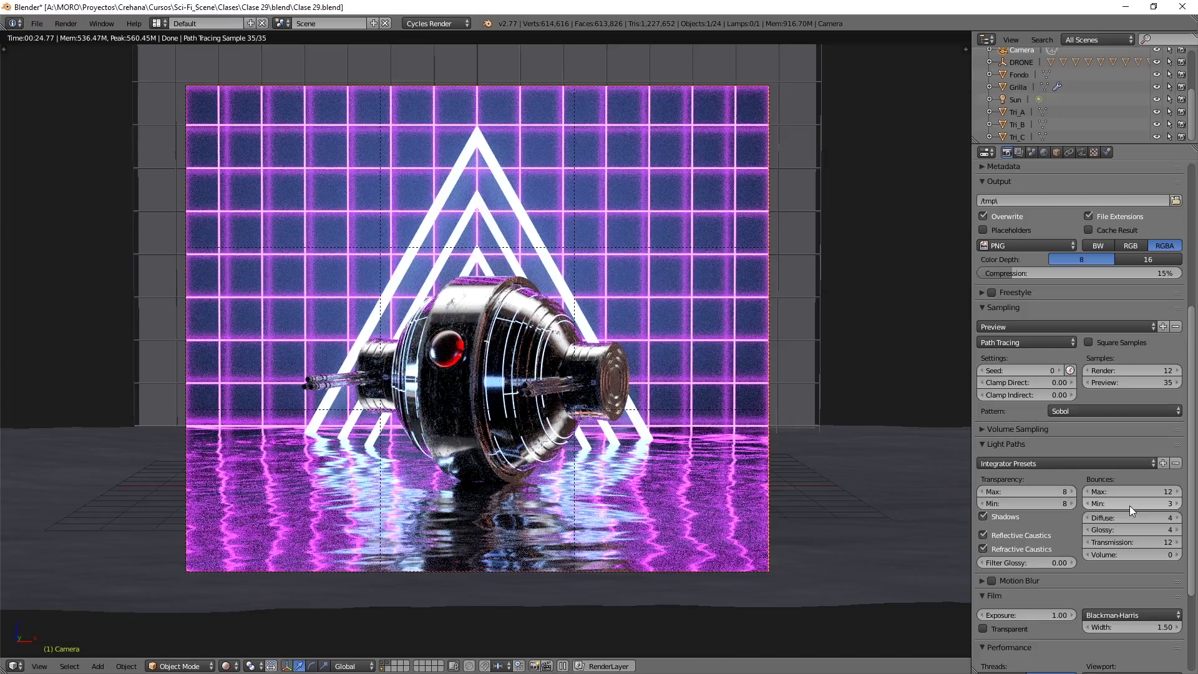
Try limiting the light paths to a maximum of 1 bounce
left_click(1128, 486)
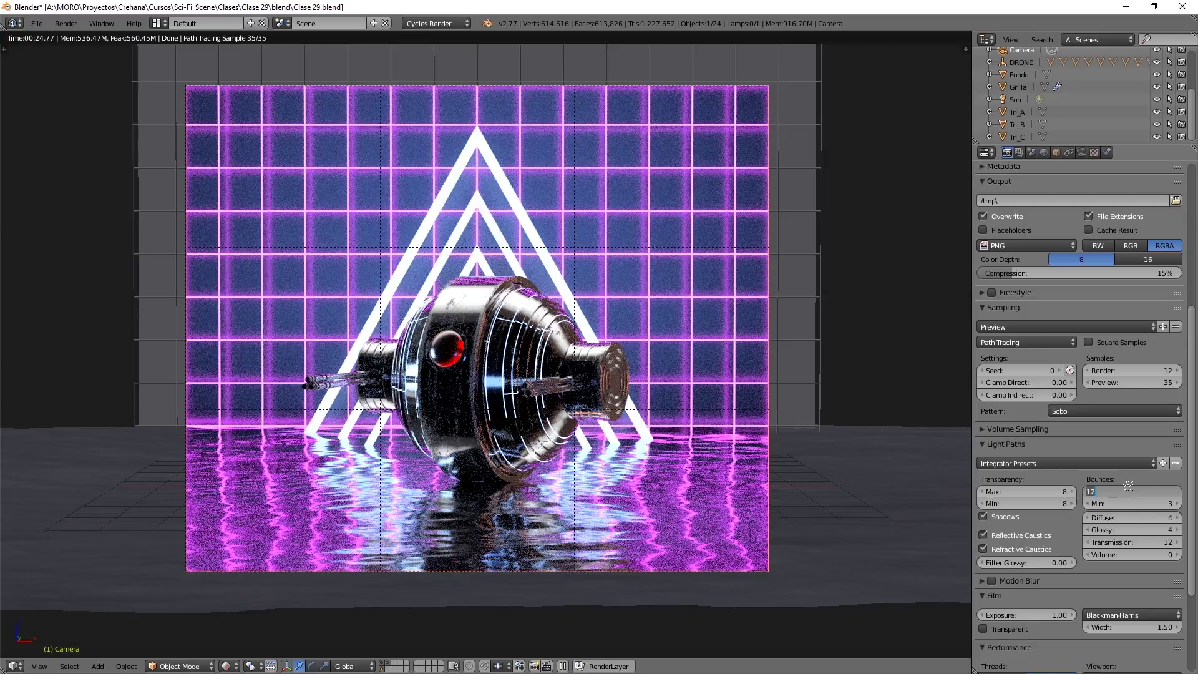
type("1")
key("Return")
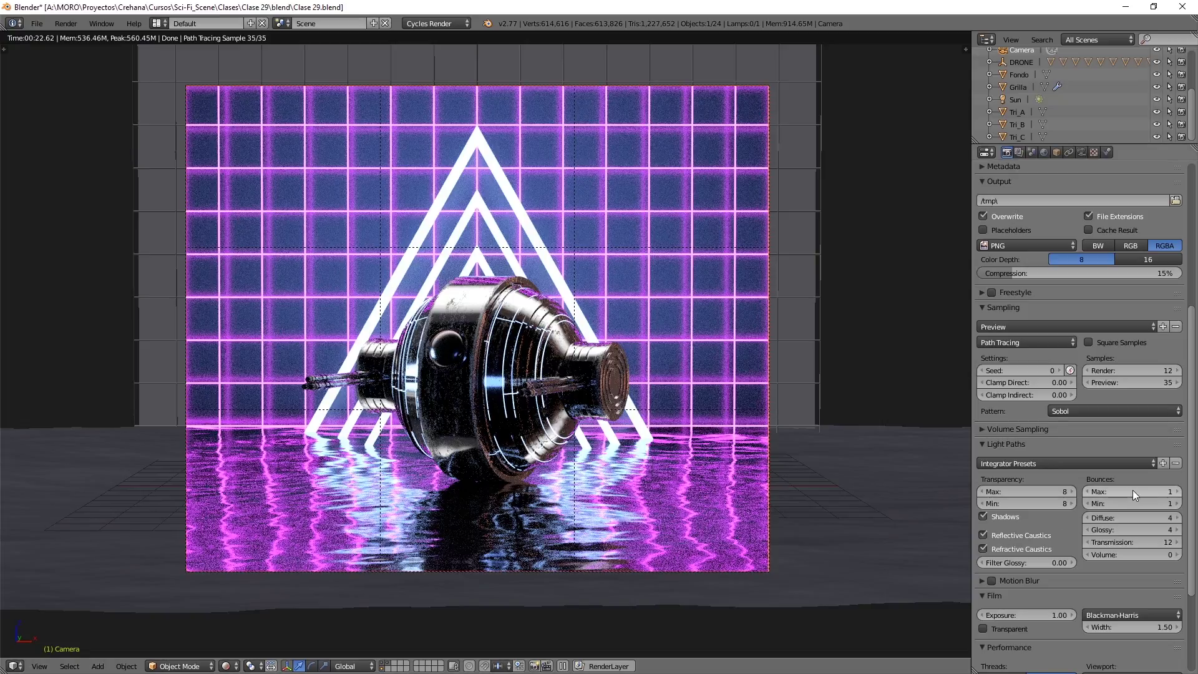
Set the light path bounces to a maximum of 12 and a minimum of 3
left_click(1132, 489)
type("12")
key("Tab")
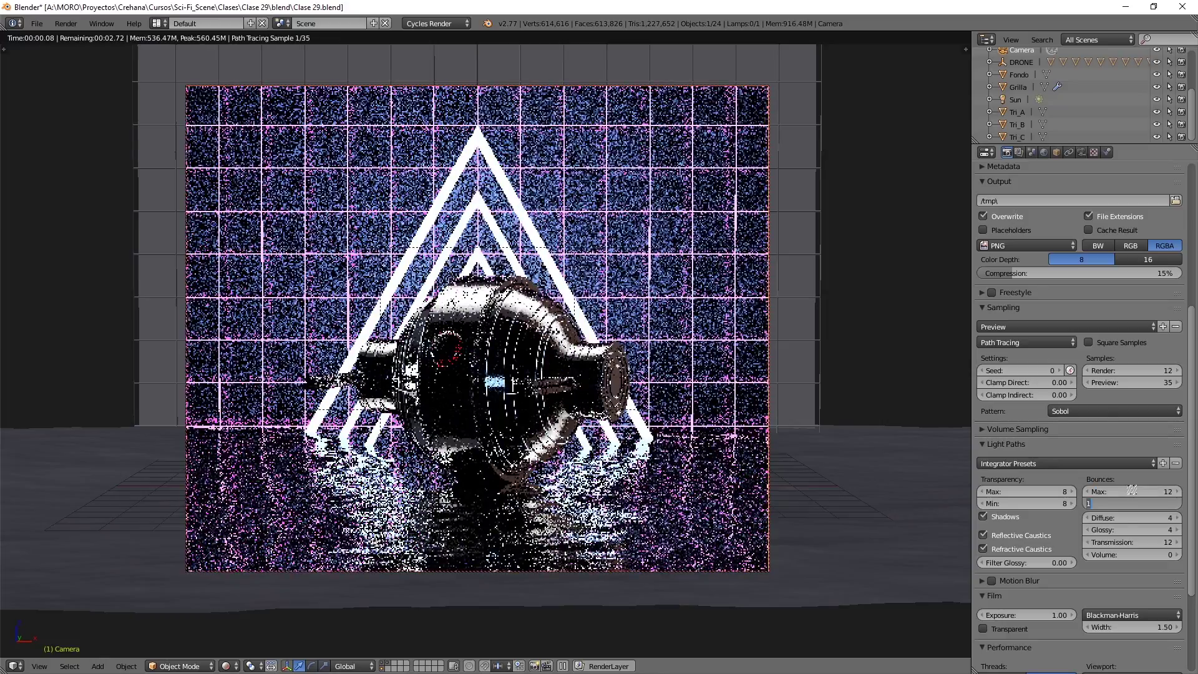
type("3")
key("Return")
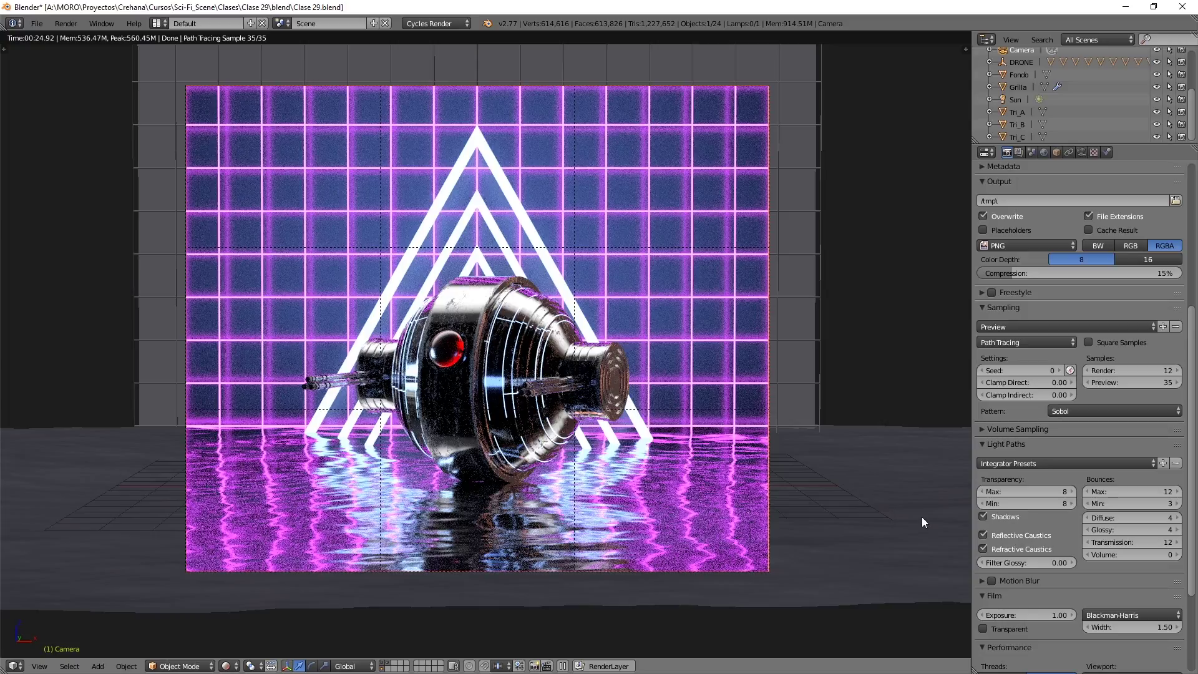
Set the diffuse bounces to 1
left_click(1130, 521)
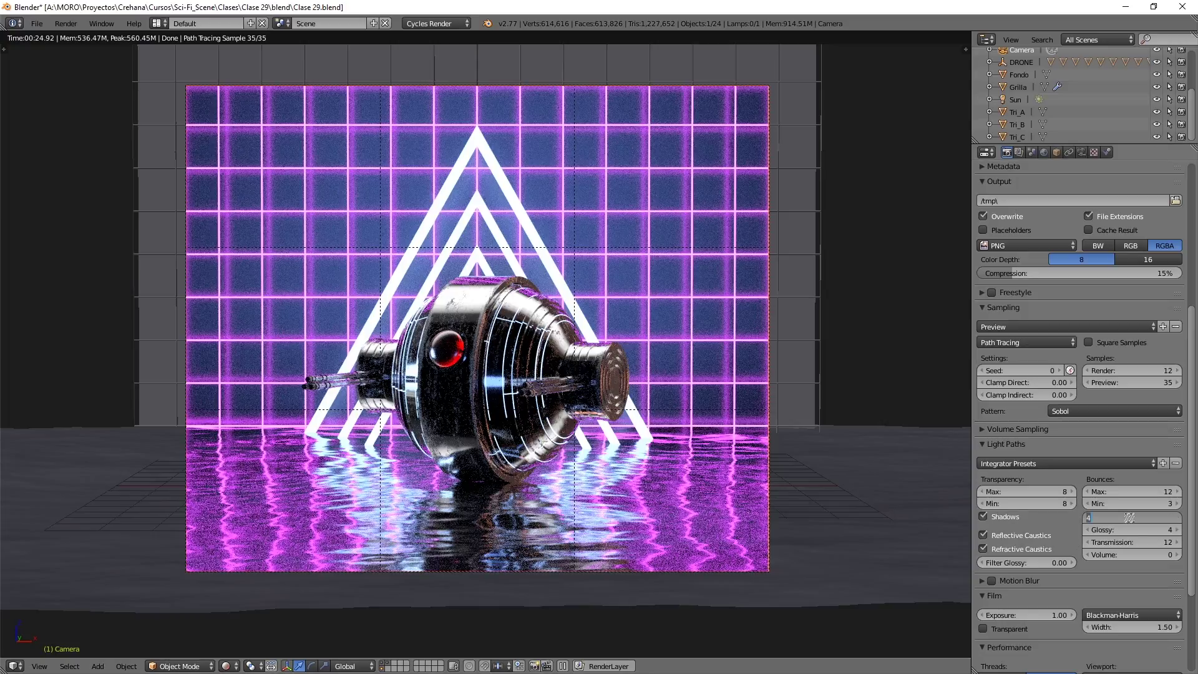
type("1")
key("Return")
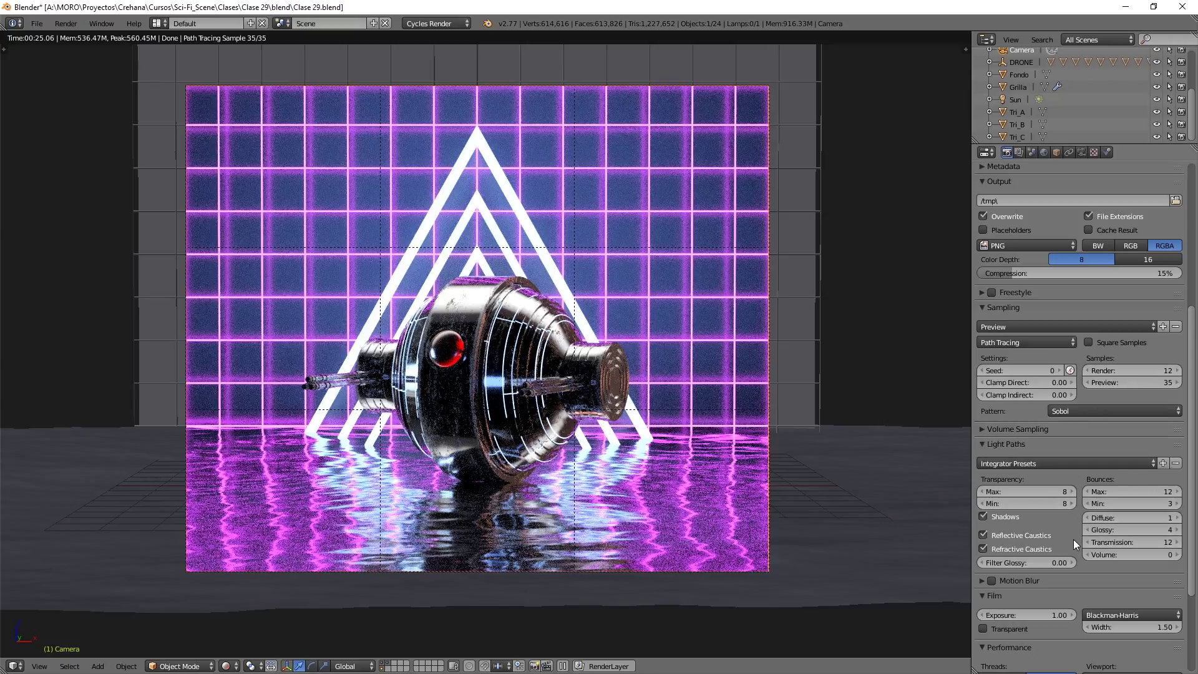
Enable the film's Transparent option and hide the background scene's layer so only the drone is shown
scroll(1073, 538, "down", 2)
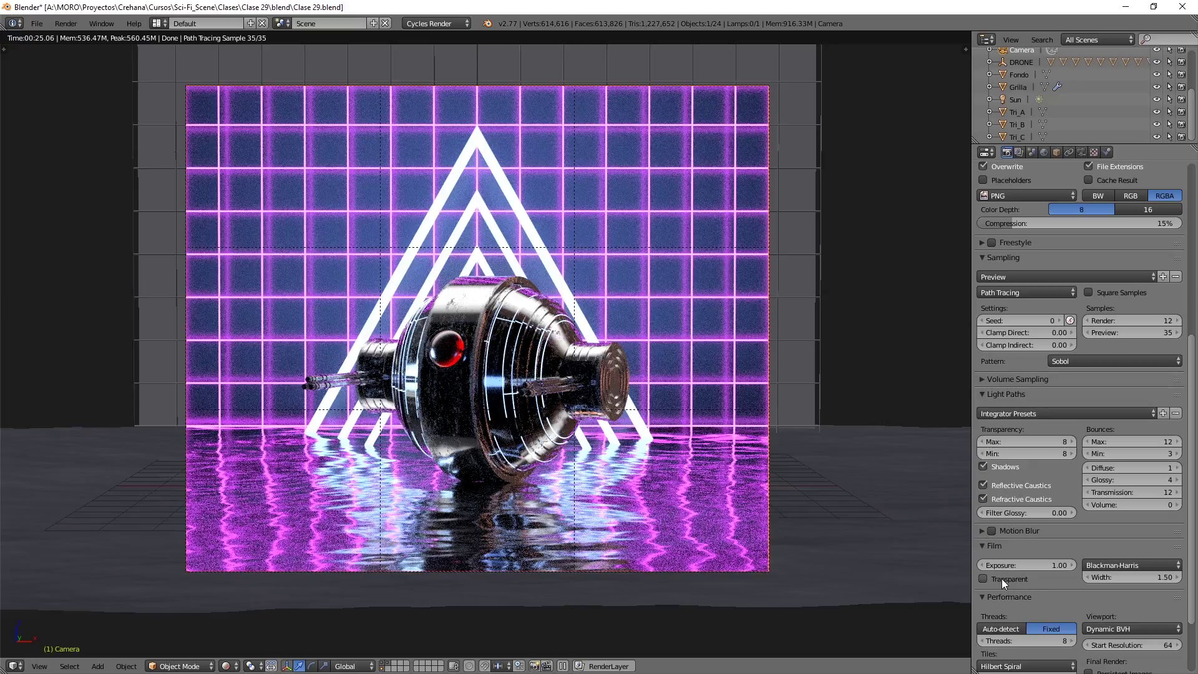
left_click(984, 578)
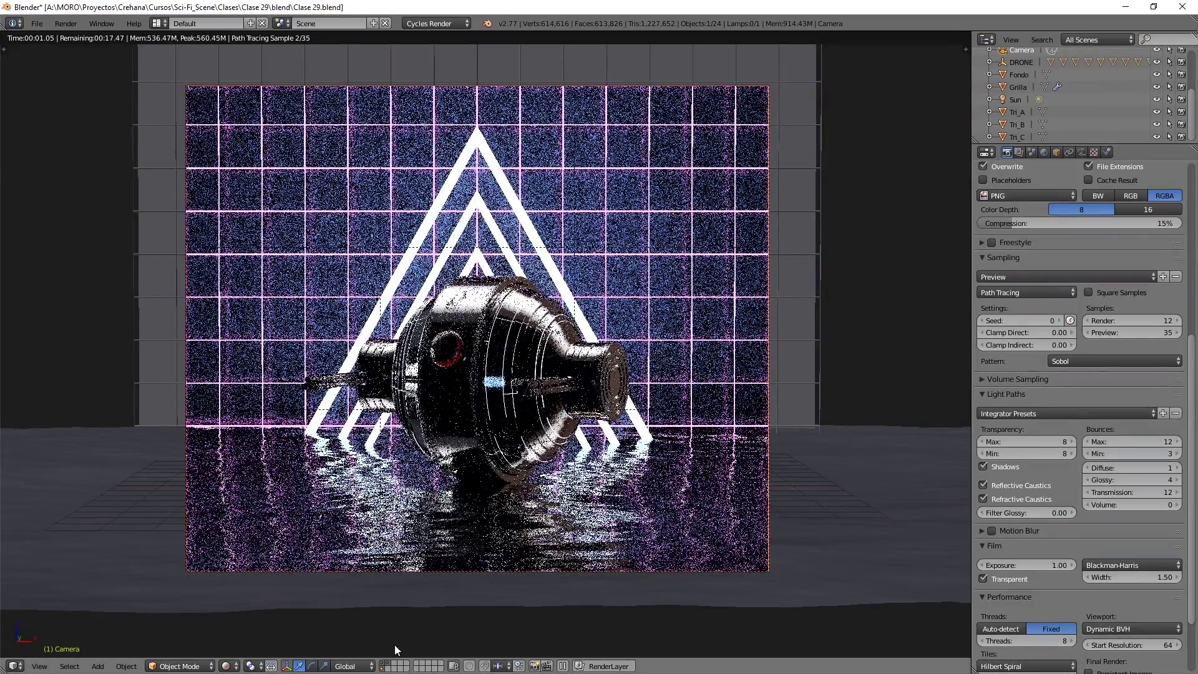
left_click(385, 666)
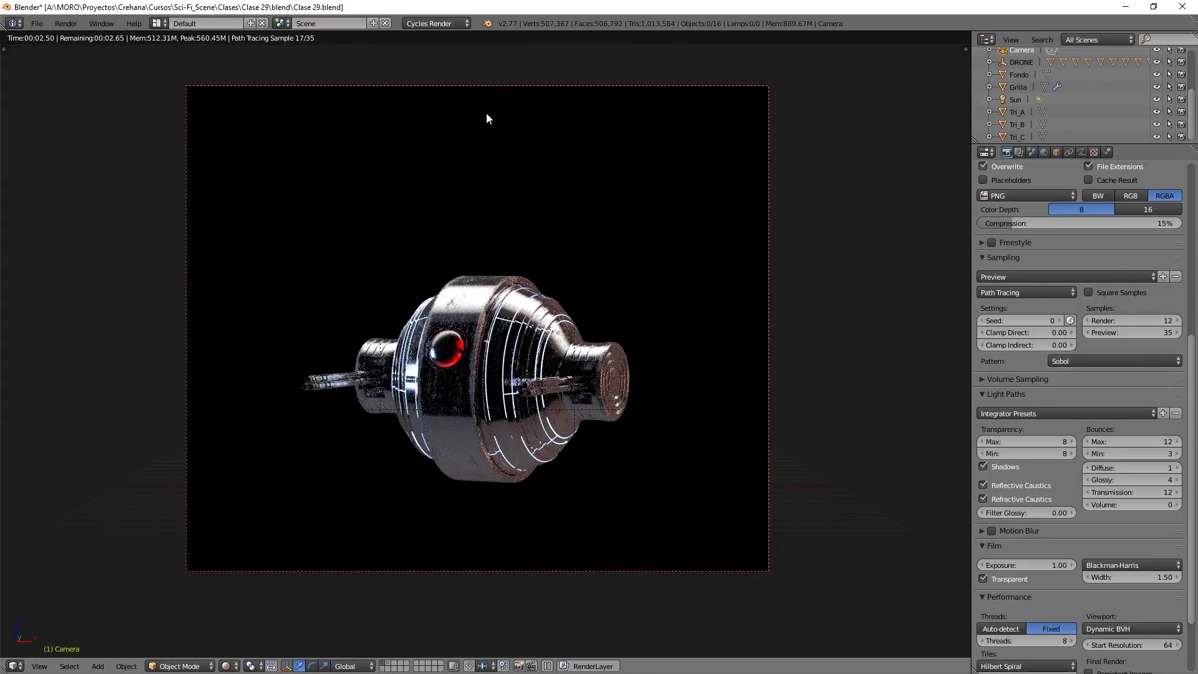
Turn off the film's Transparent option and check the environment texture in the World settings
left_click(995, 580)
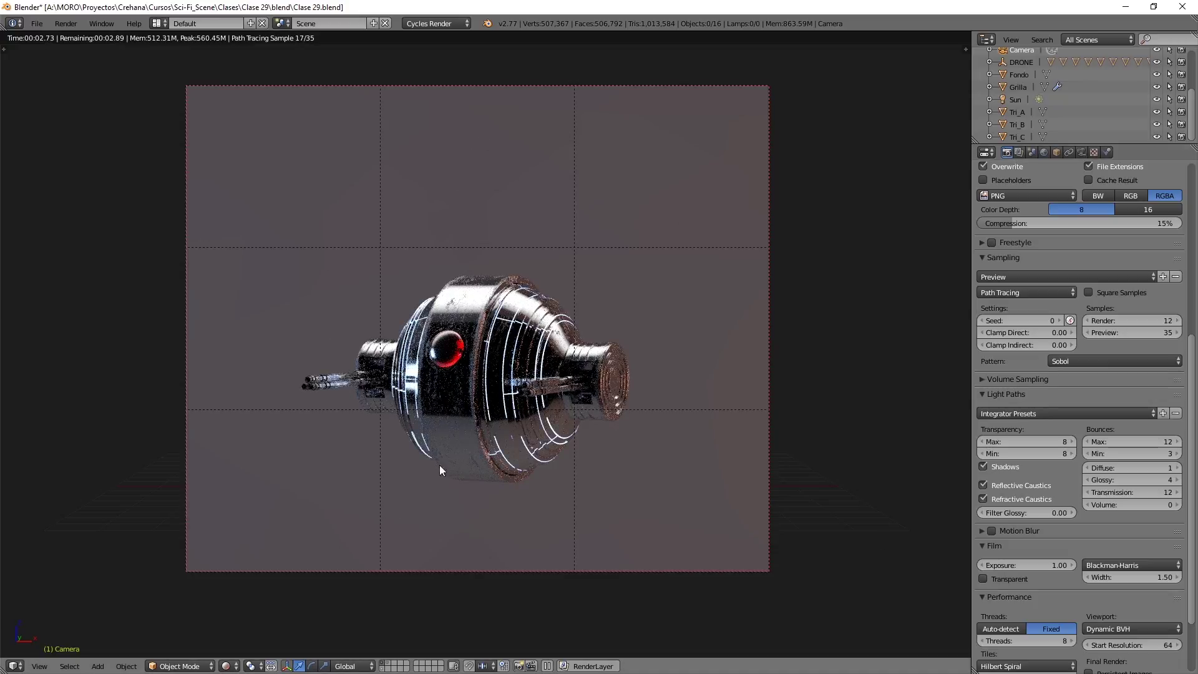
left_click(1044, 152)
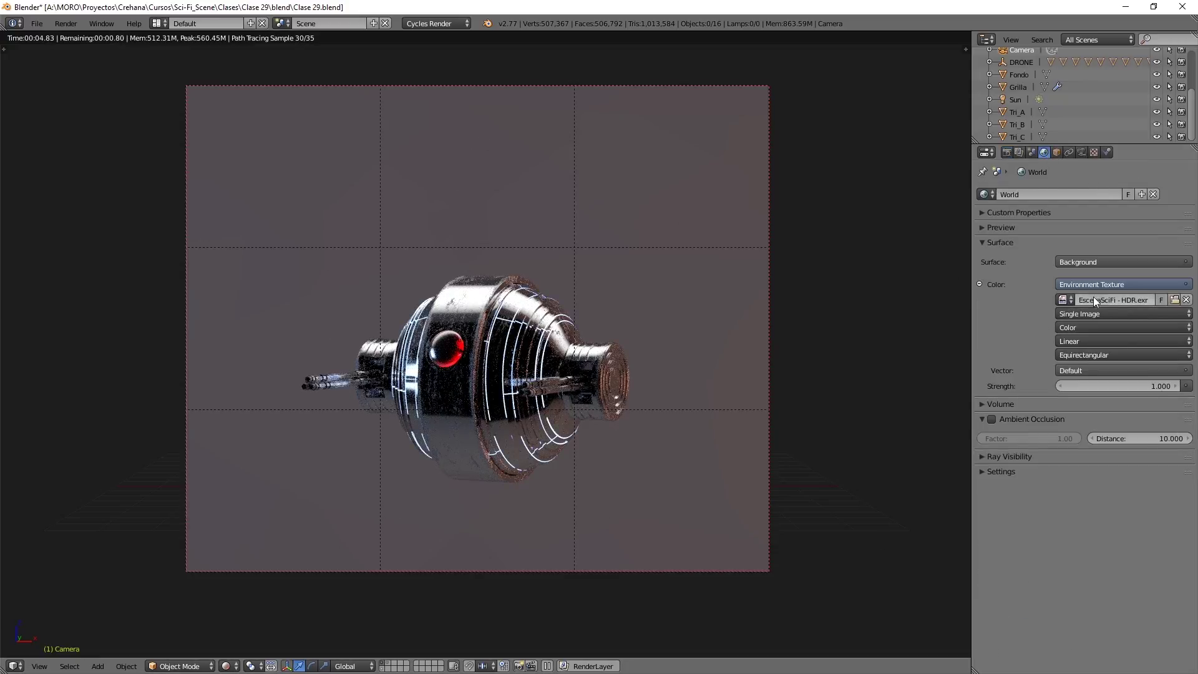
left_click(1007, 152)
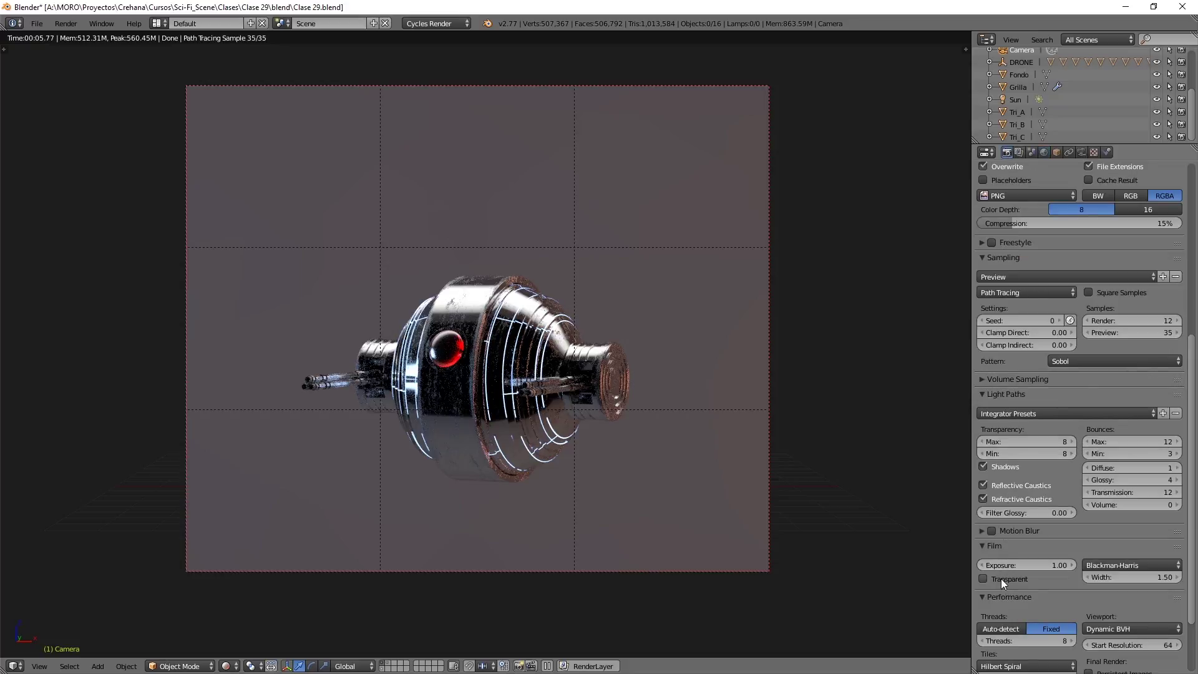
Enable the film's Transparent option and show the background scene's layer together with the drone
left_click(984, 579)
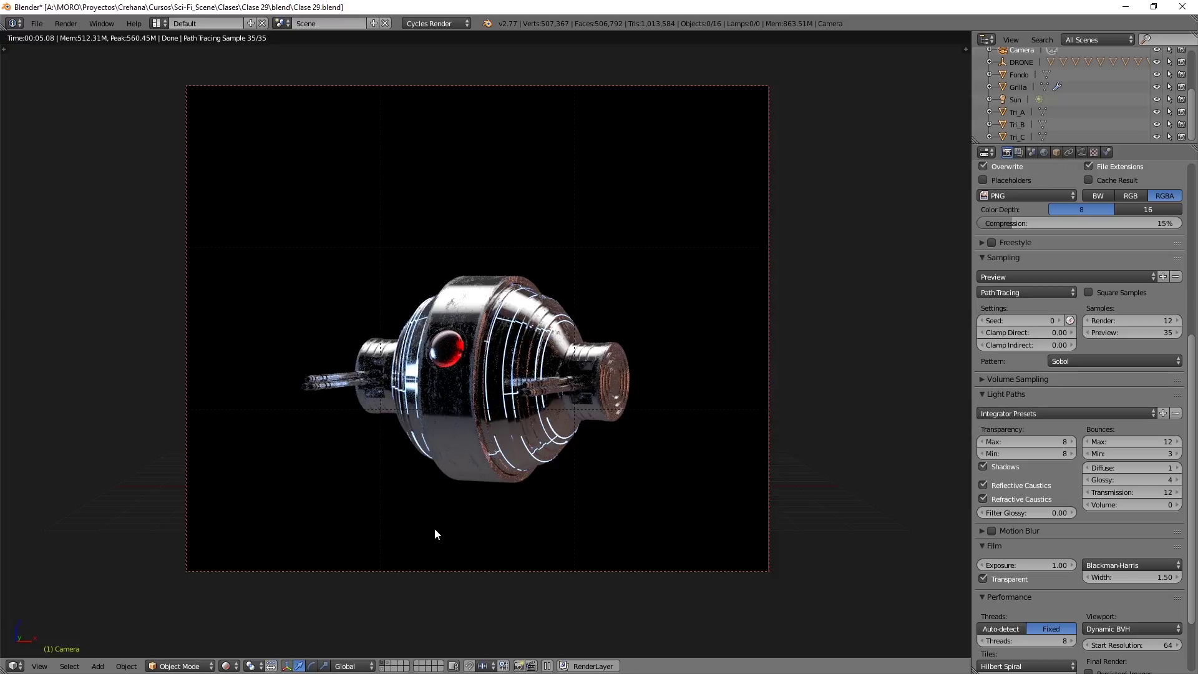
left_click(387, 664, "shift")
left_click(381, 669, "shift")
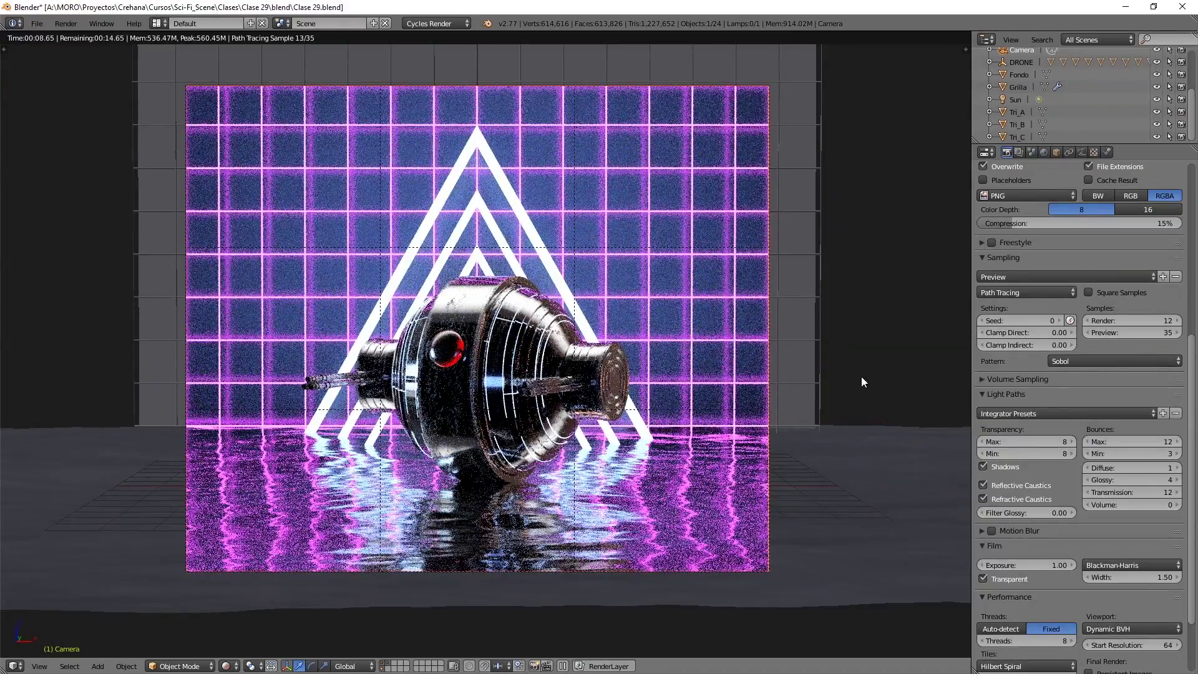
Open the User Preferences with the System settings and move the window toward the middle of the viewport
scroll(1040, 465, "up", 8)
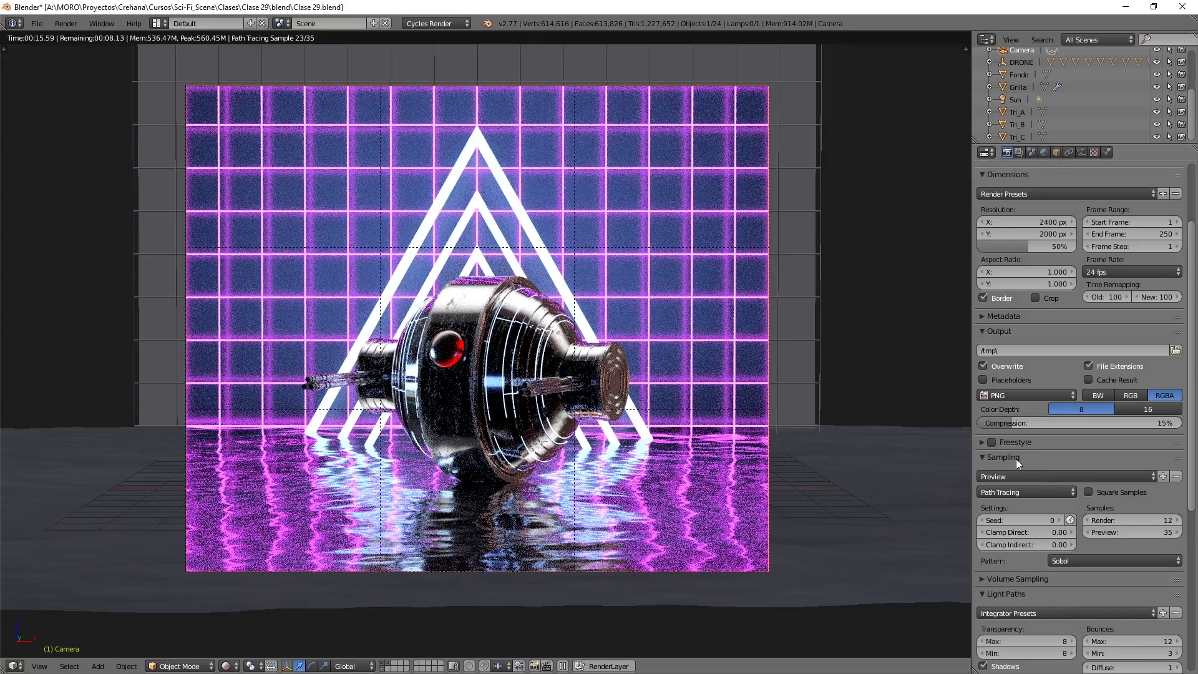
scroll(1041, 372, "up", 4)
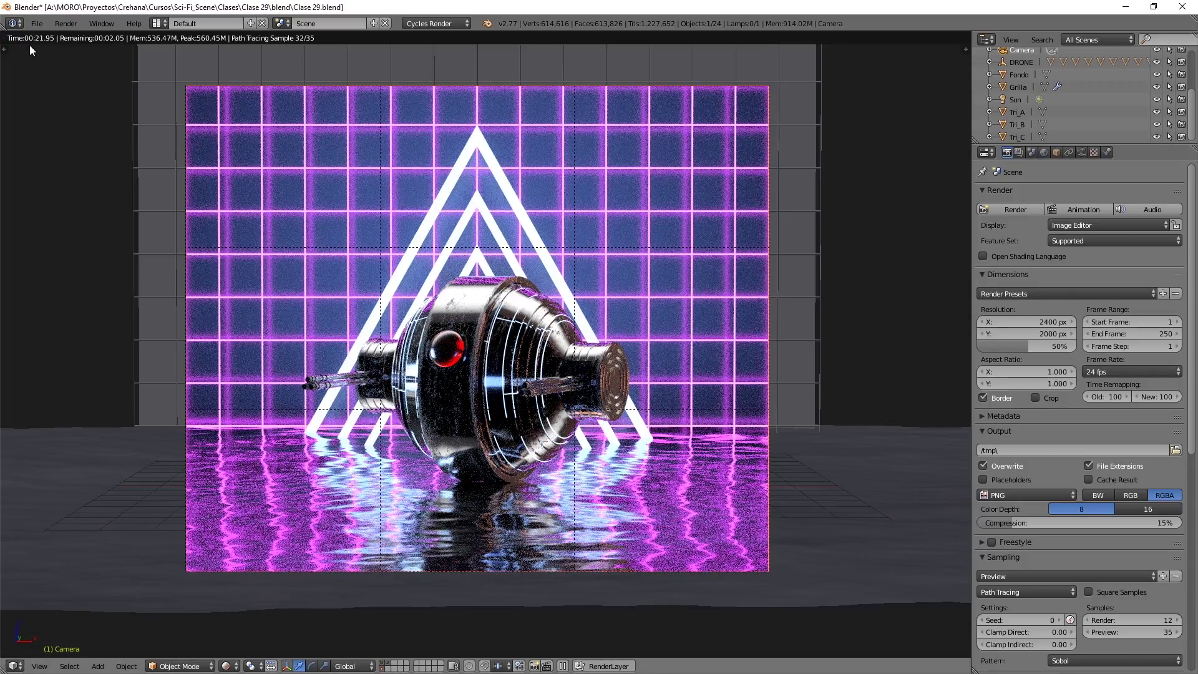
left_click(36, 26)
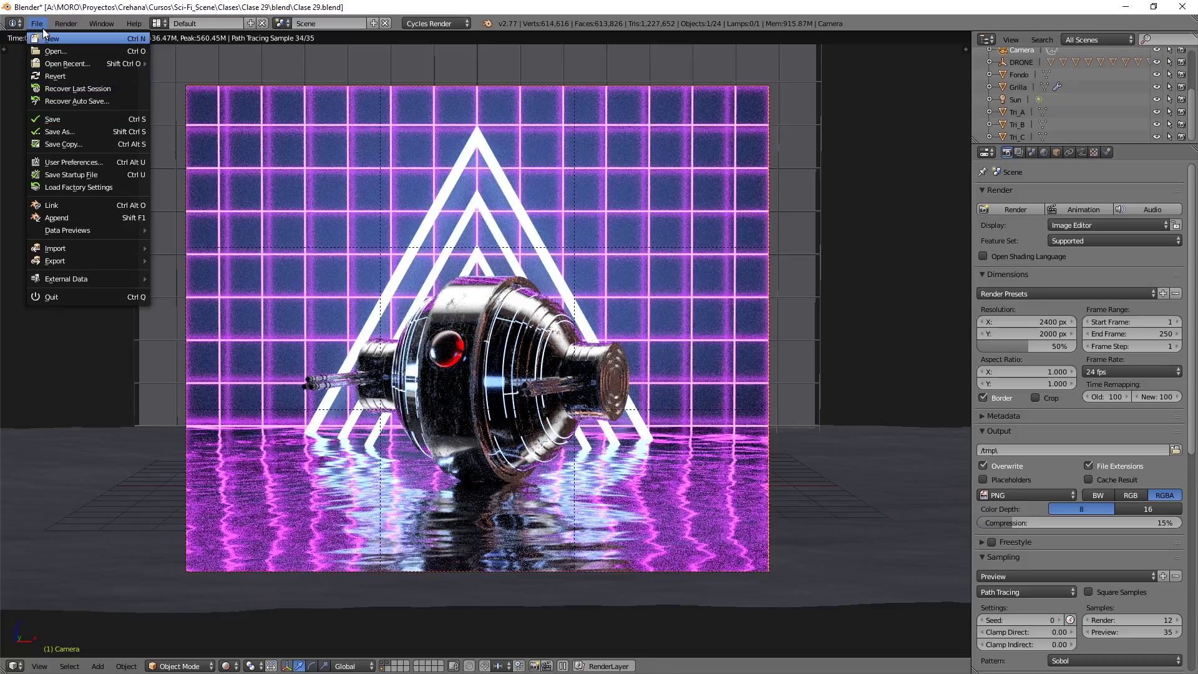
left_click(92, 163)
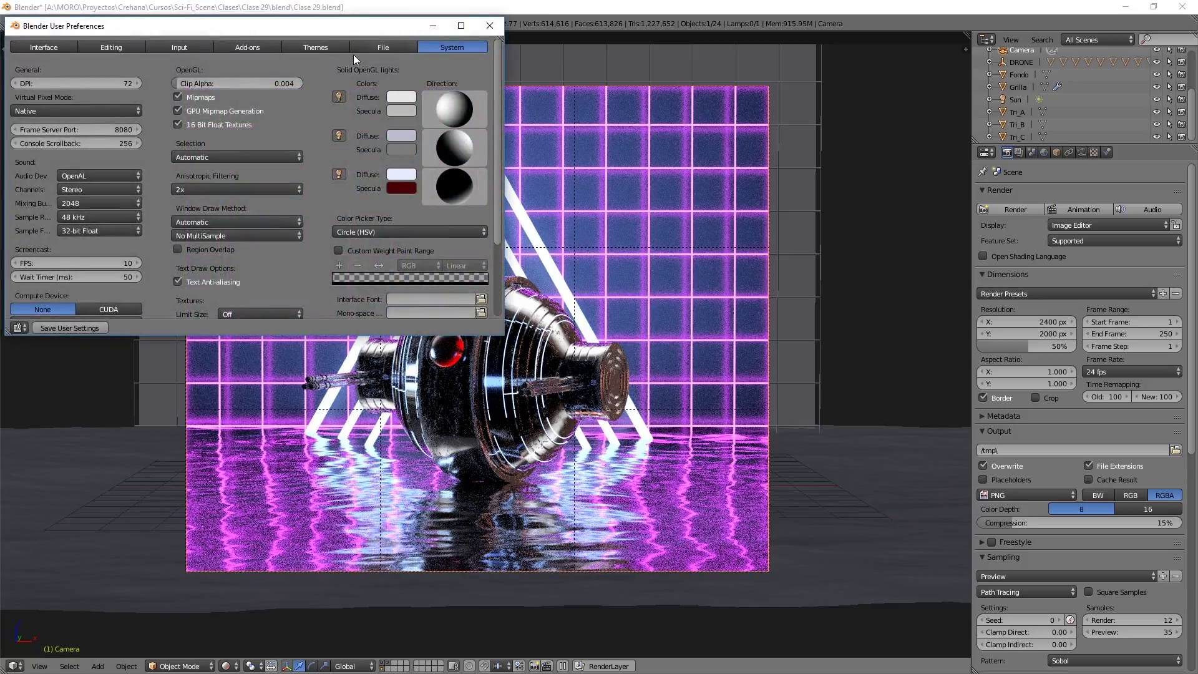
left_click_drag(374, 24, 501, 115)
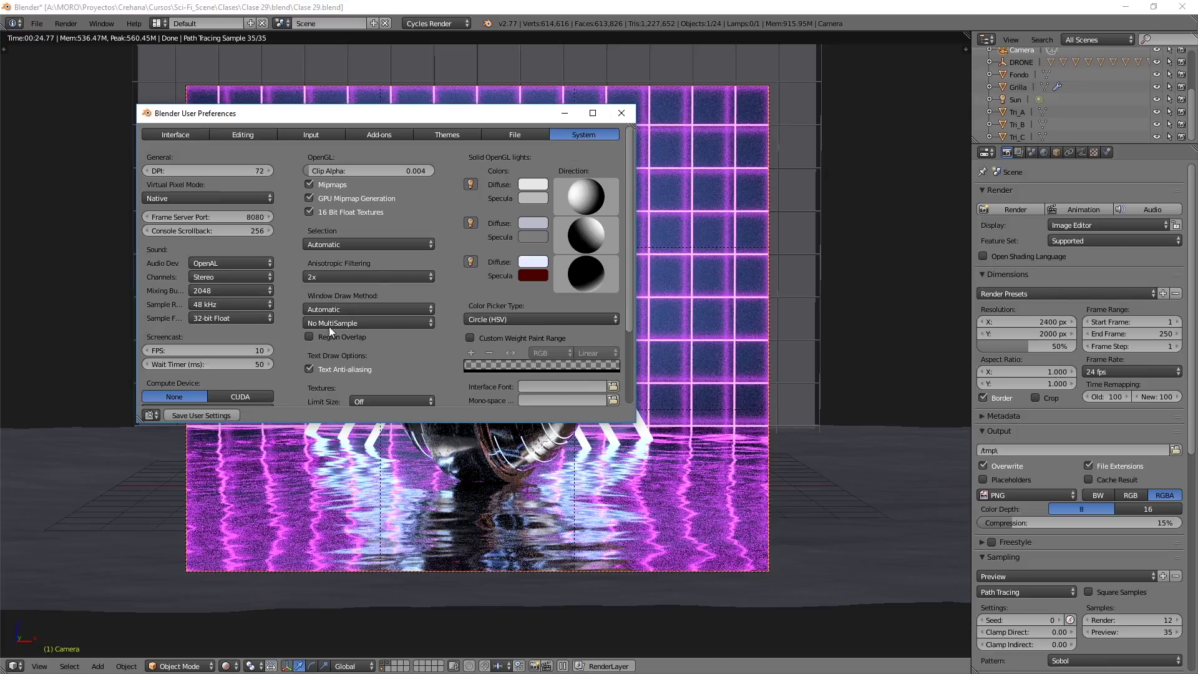
Set the compute device to CUDA in the preferences, close them, and set the scene's render device to GPU Compute
scroll(254, 339, "down", 4)
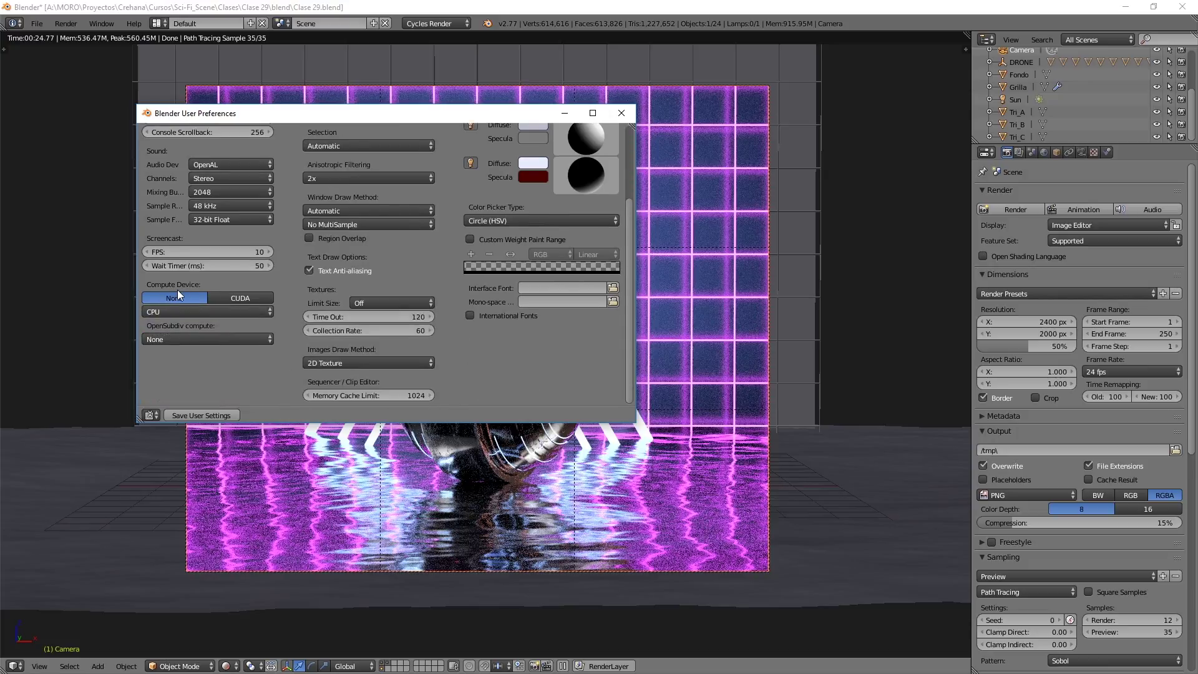
left_click(239, 298)
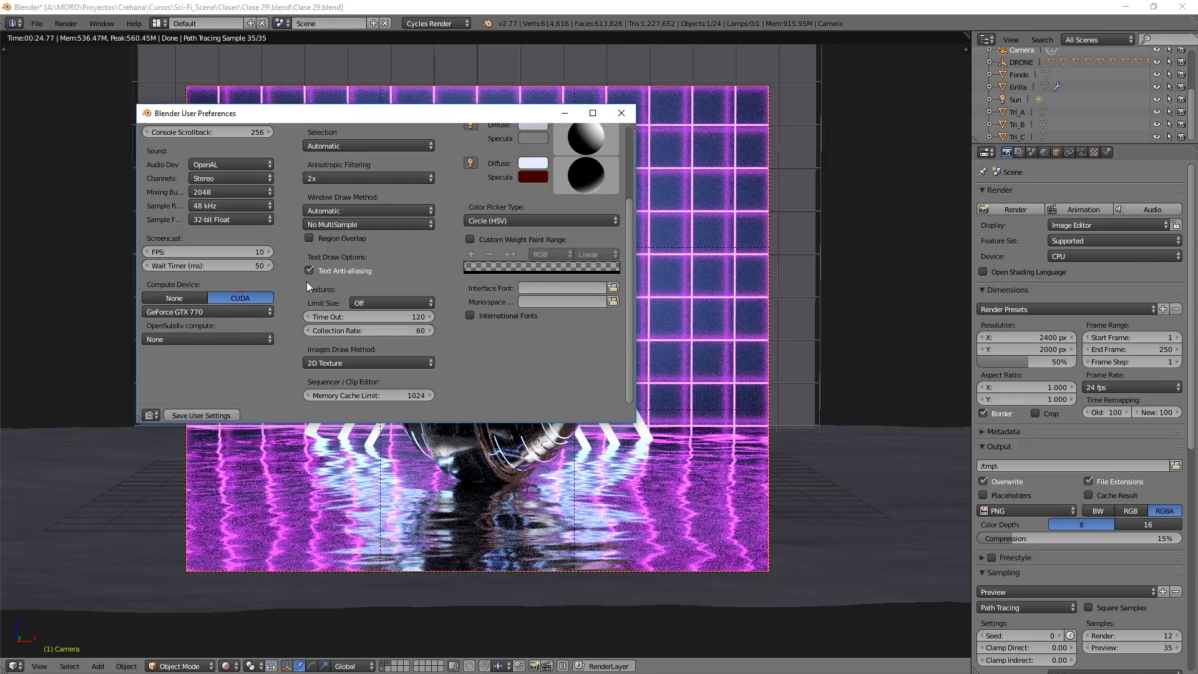
left_click(621, 113)
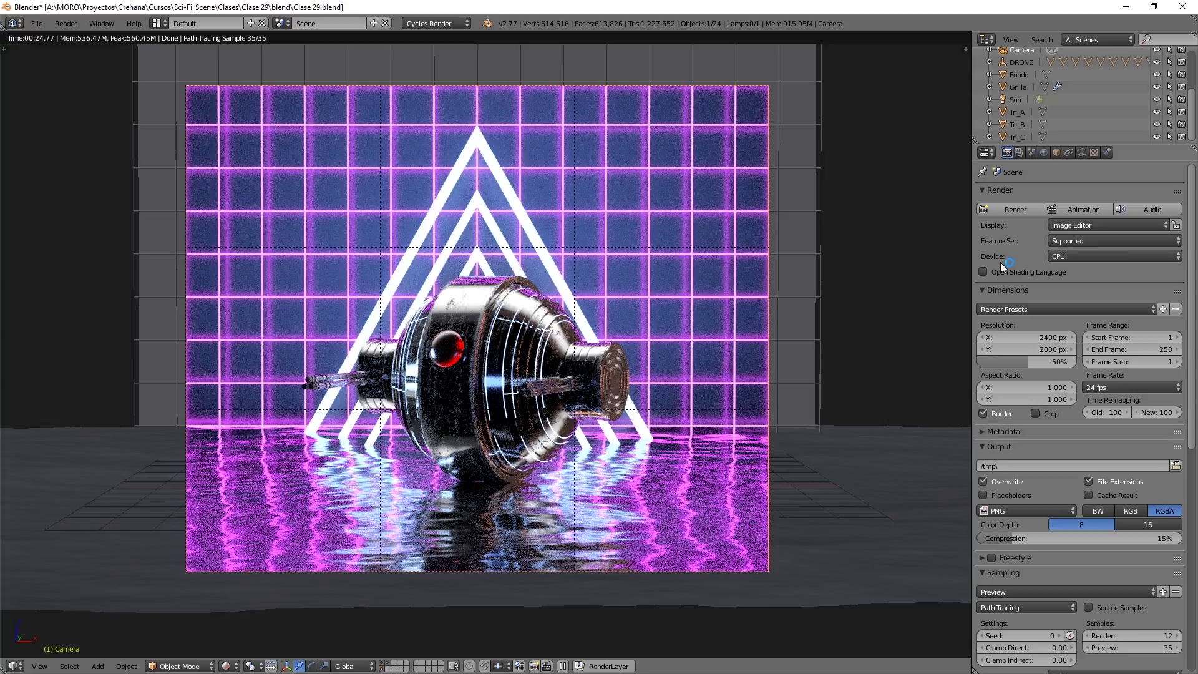
left_click(1085, 256)
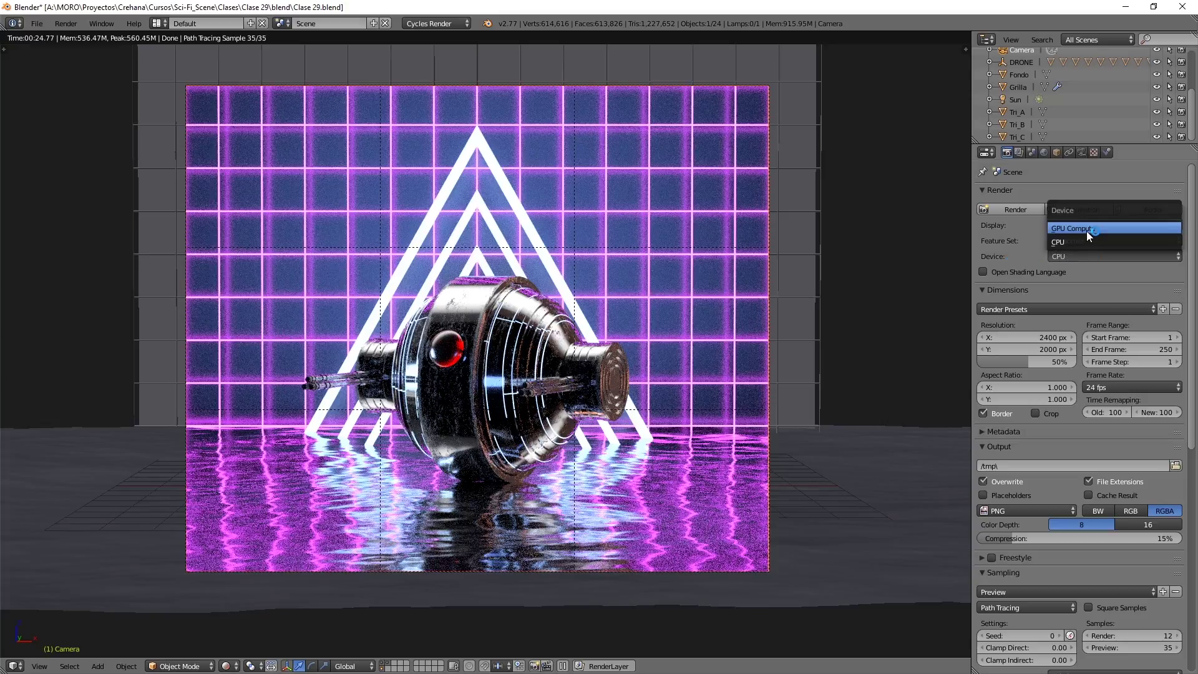
left_click(1086, 229)
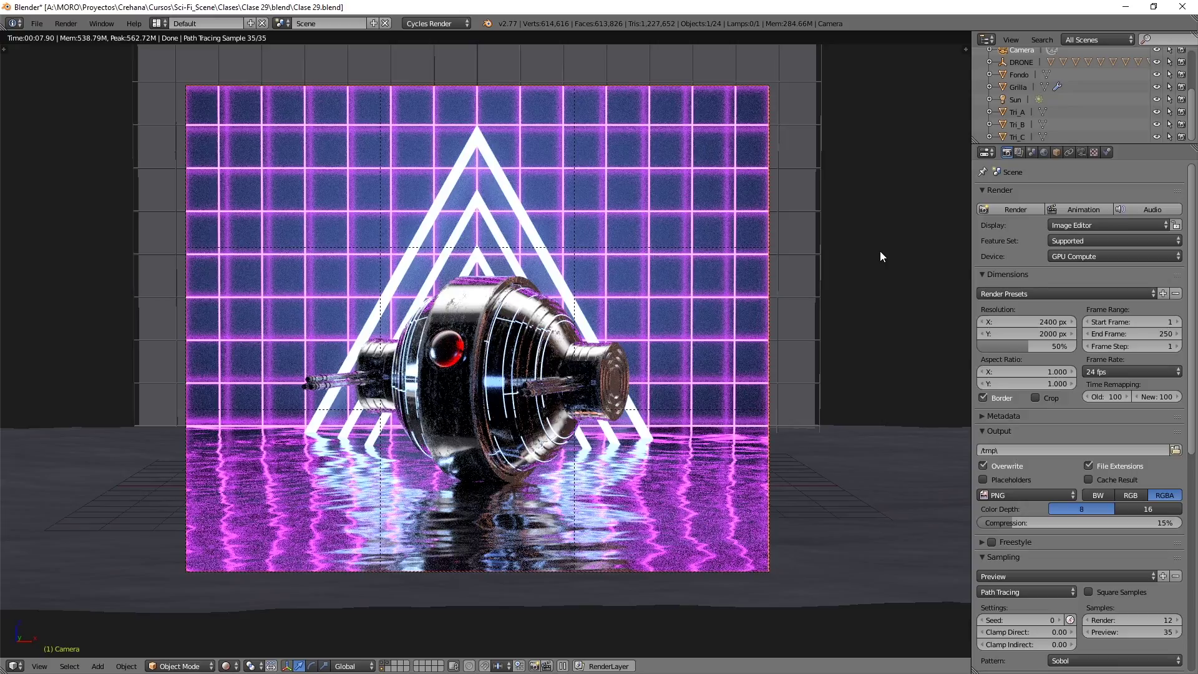
Set the render device to CPU and render the scene
left_click(1072, 255)
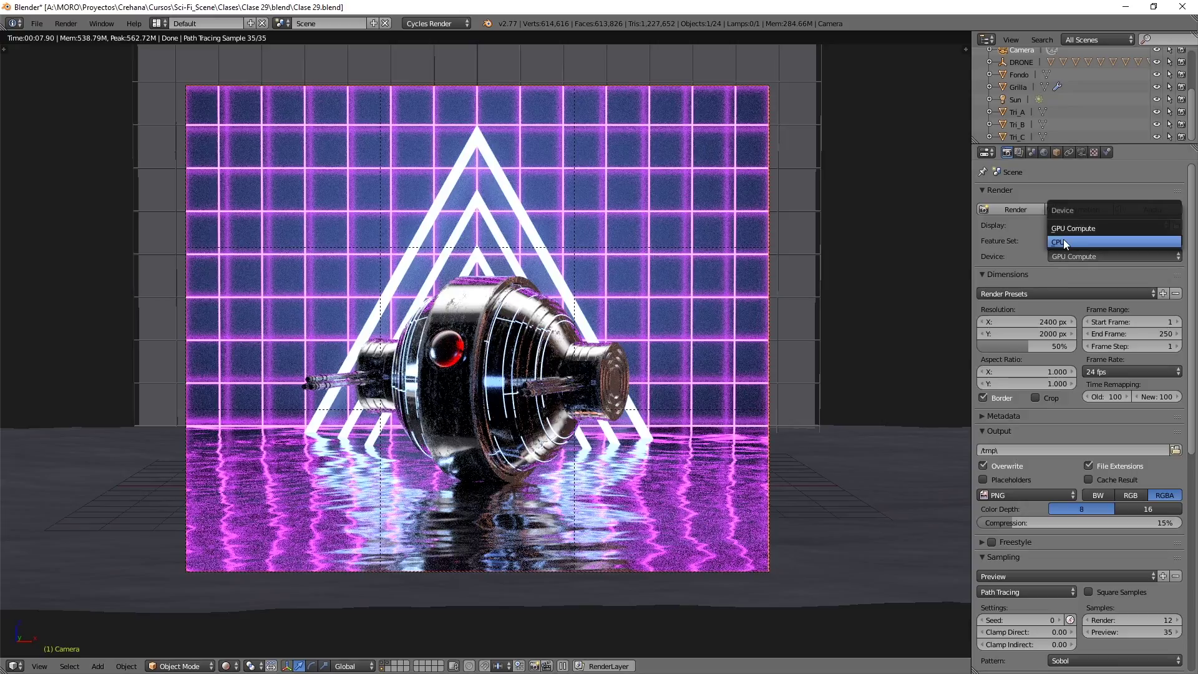
left_click(1066, 255)
left_click(1037, 257)
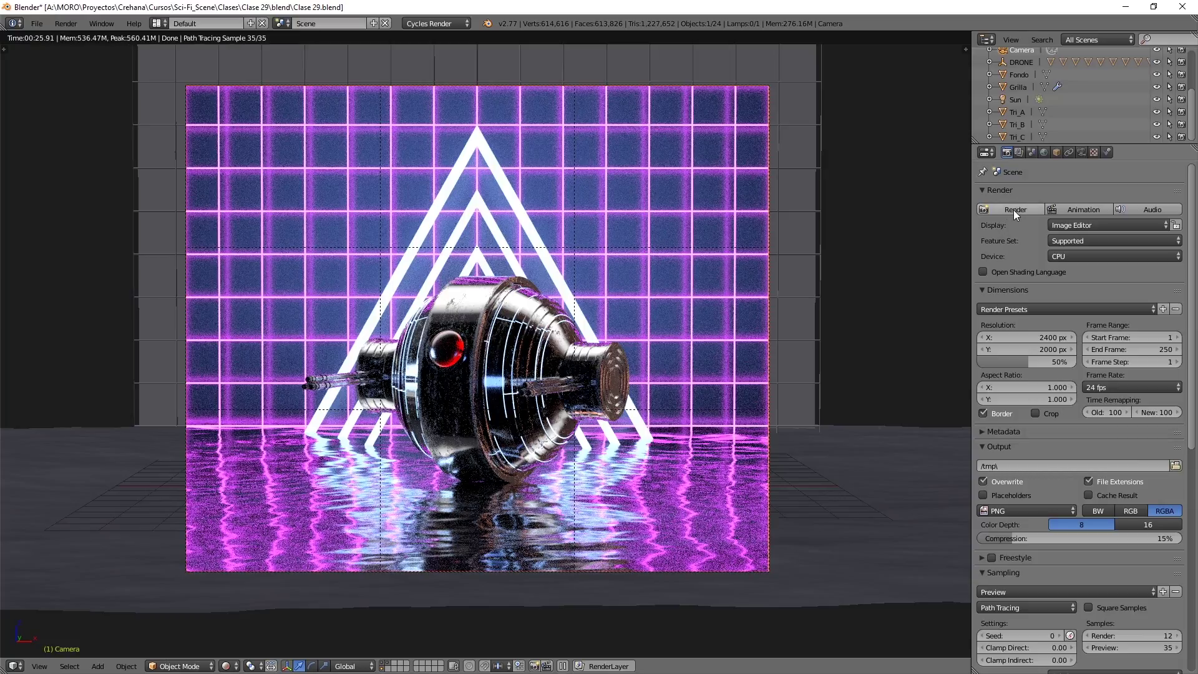
left_click(1013, 210)
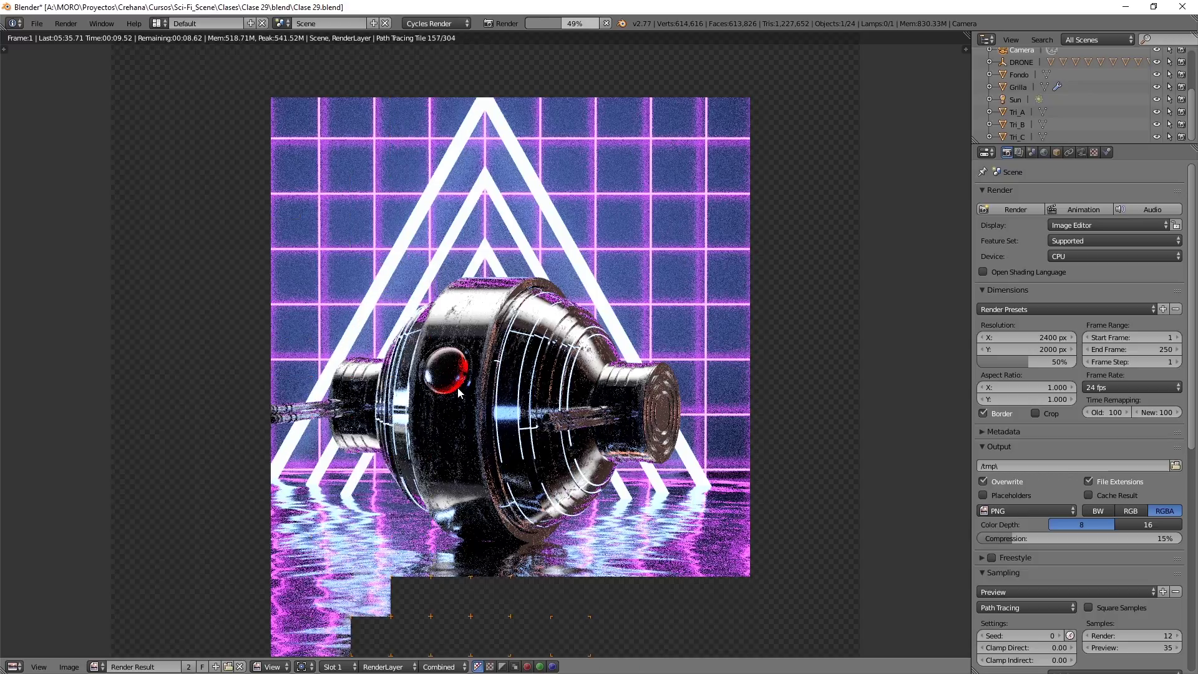
scroll(1105, 518, "down", 4)
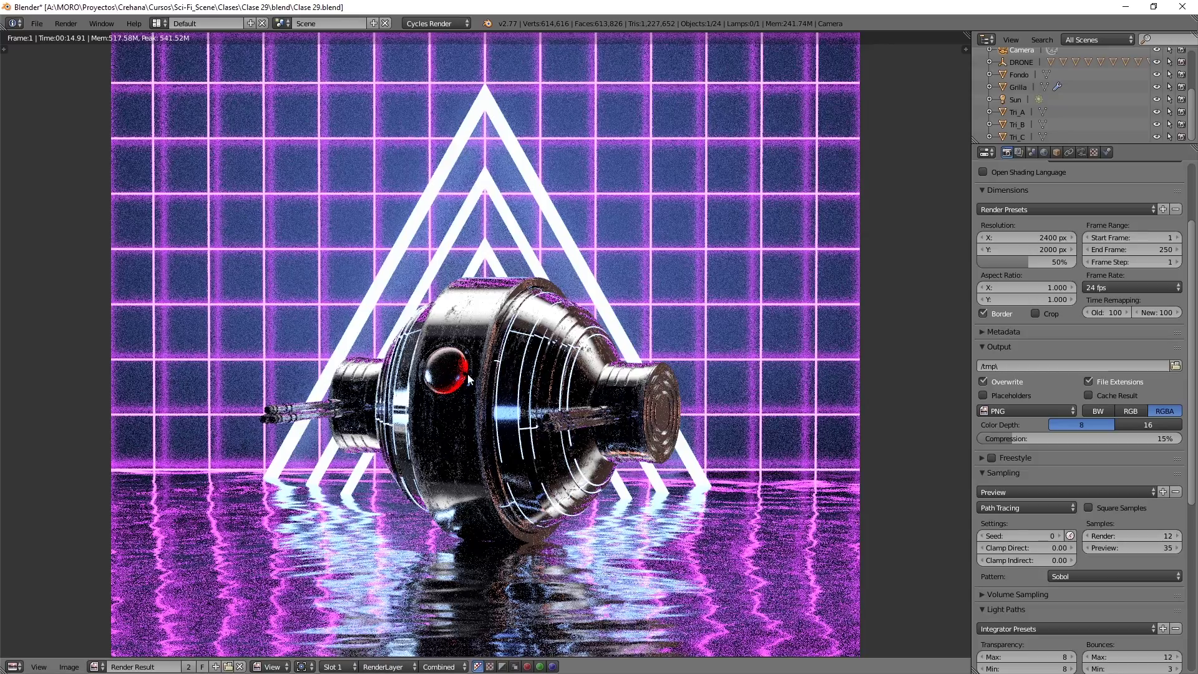
scroll(623, 351, "down", 1)
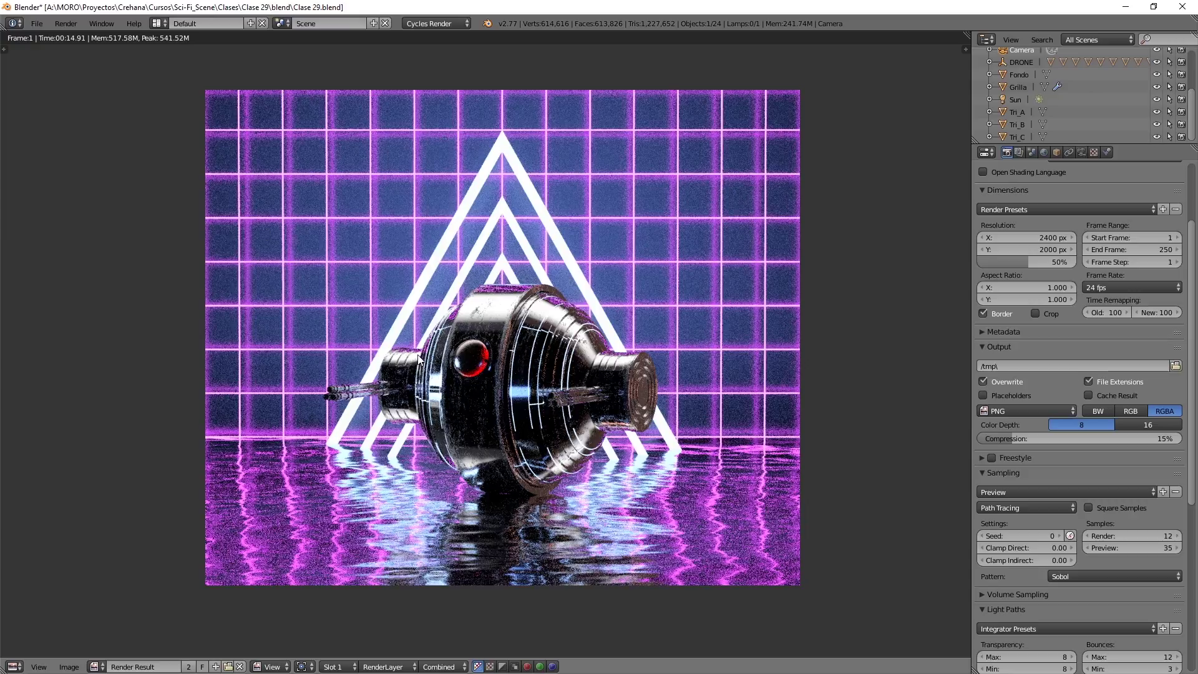
Review the Save As Image options for the rendered image, then cancel
left_click(68, 666)
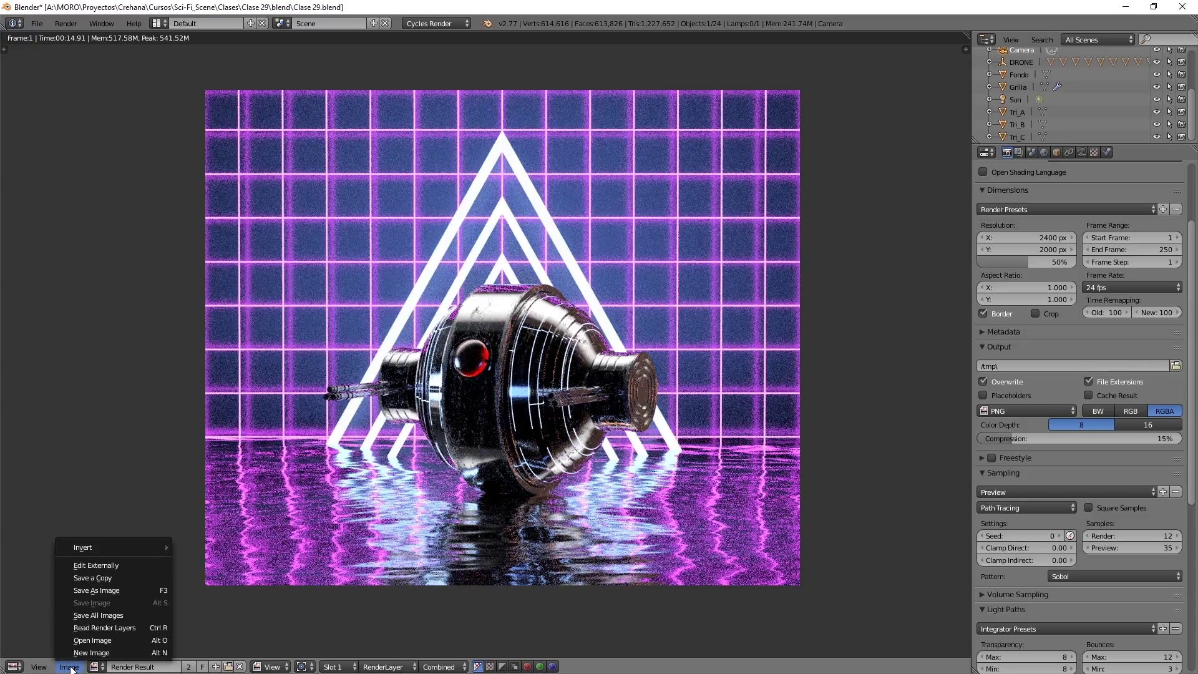
left_click(106, 590)
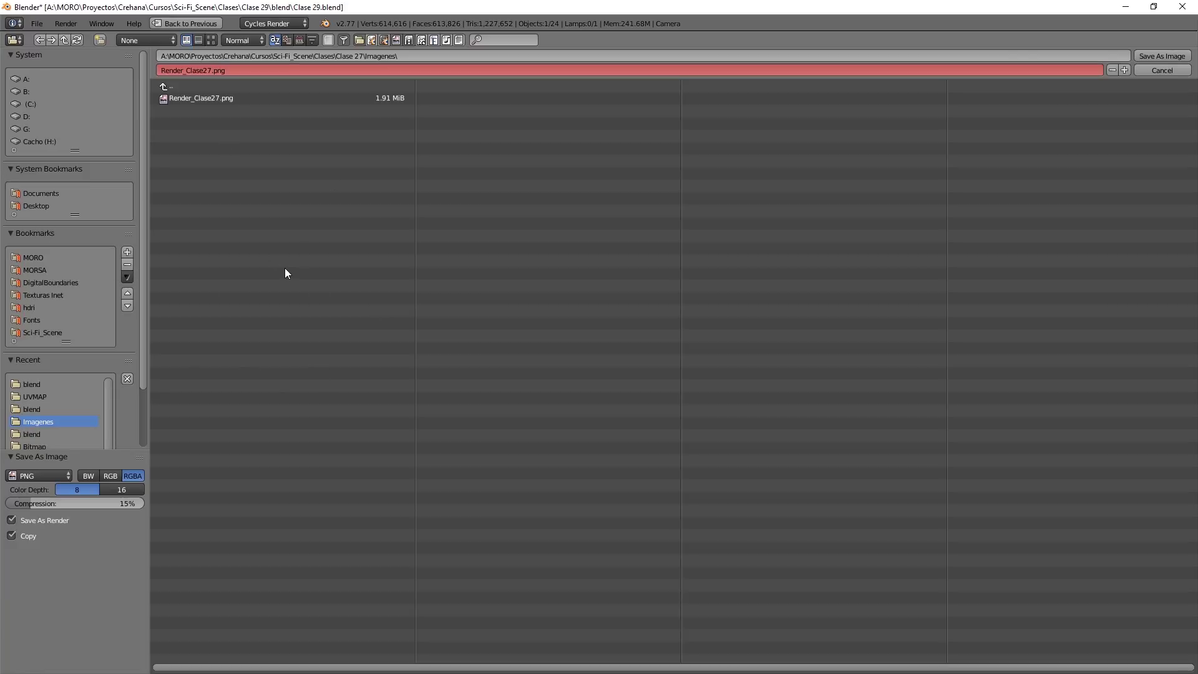
left_click(1141, 72)
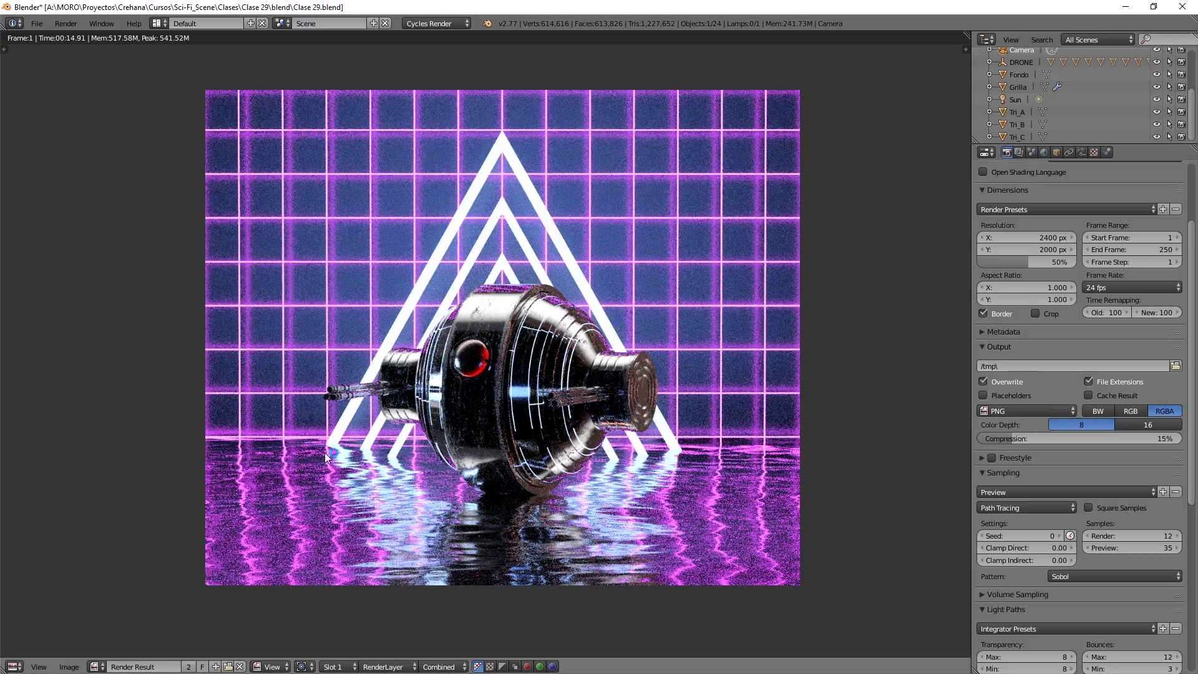
Try JPEG and PNG as file formats for saving the rendered image, and leave the save dialog without saving
left_click(68, 666)
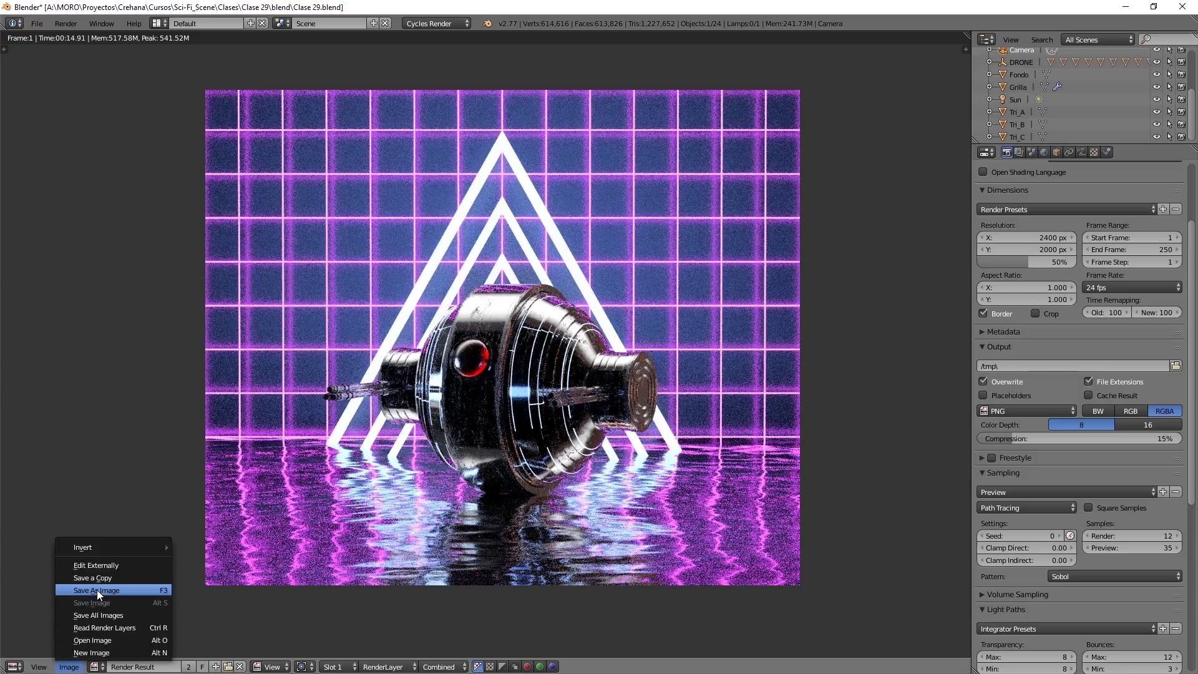
left_click(103, 589)
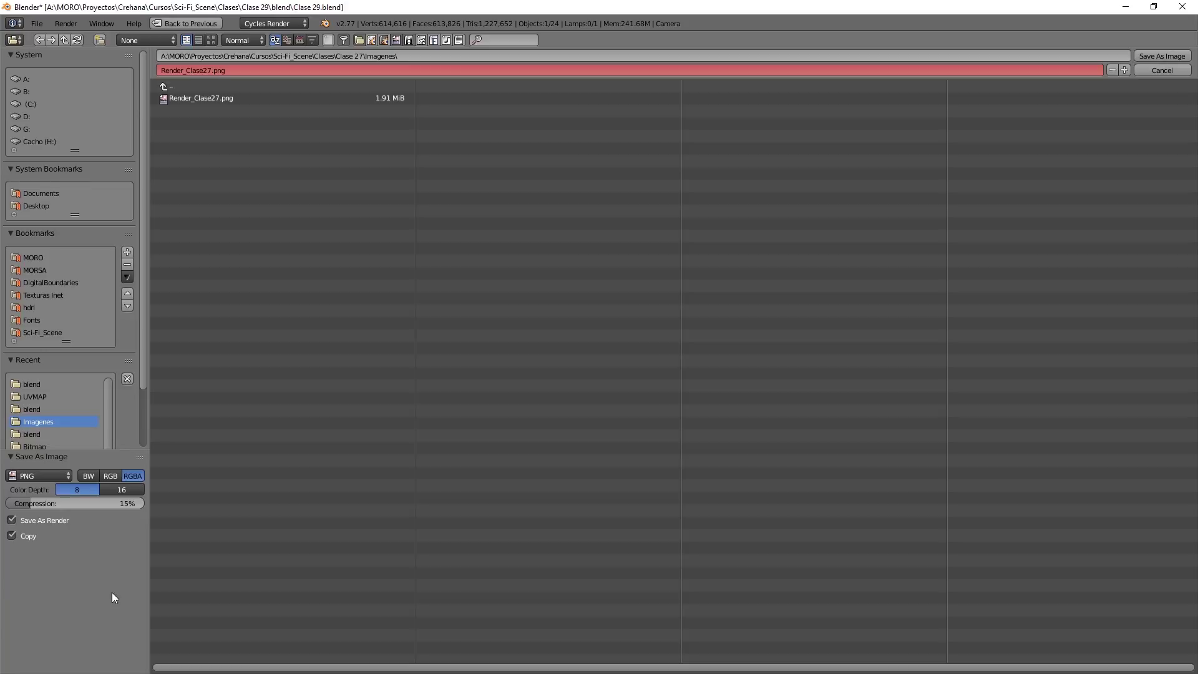
left_click(55, 477)
left_click(52, 421)
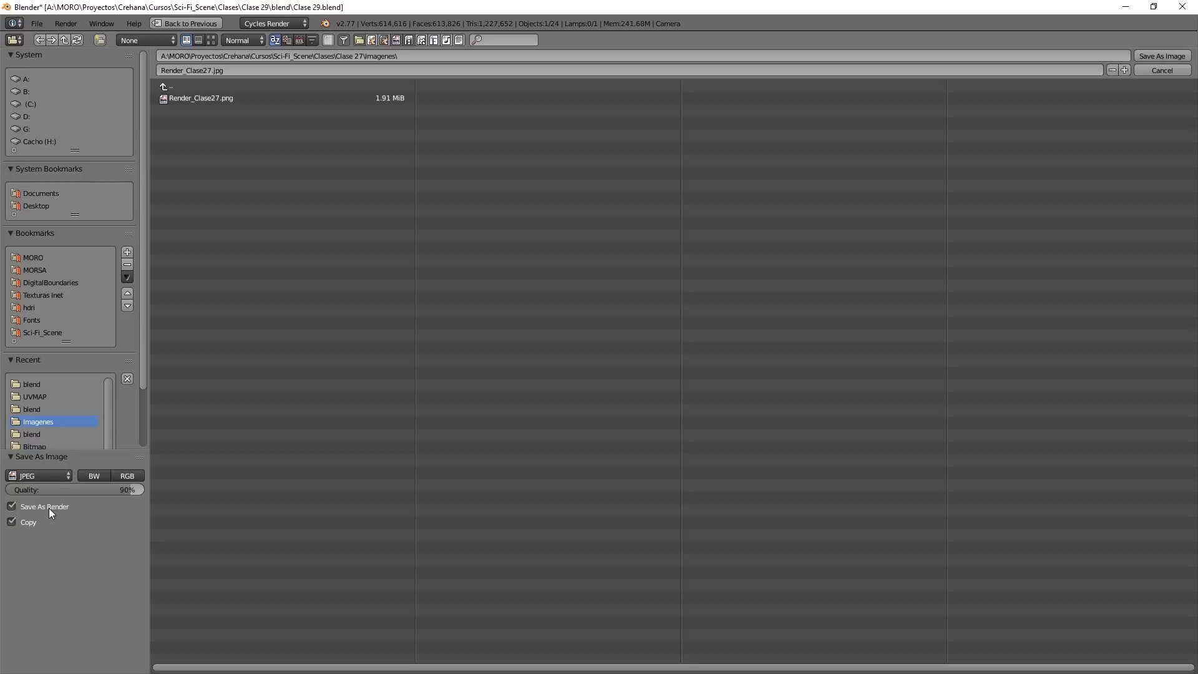
left_click(52, 472)
left_click(57, 414)
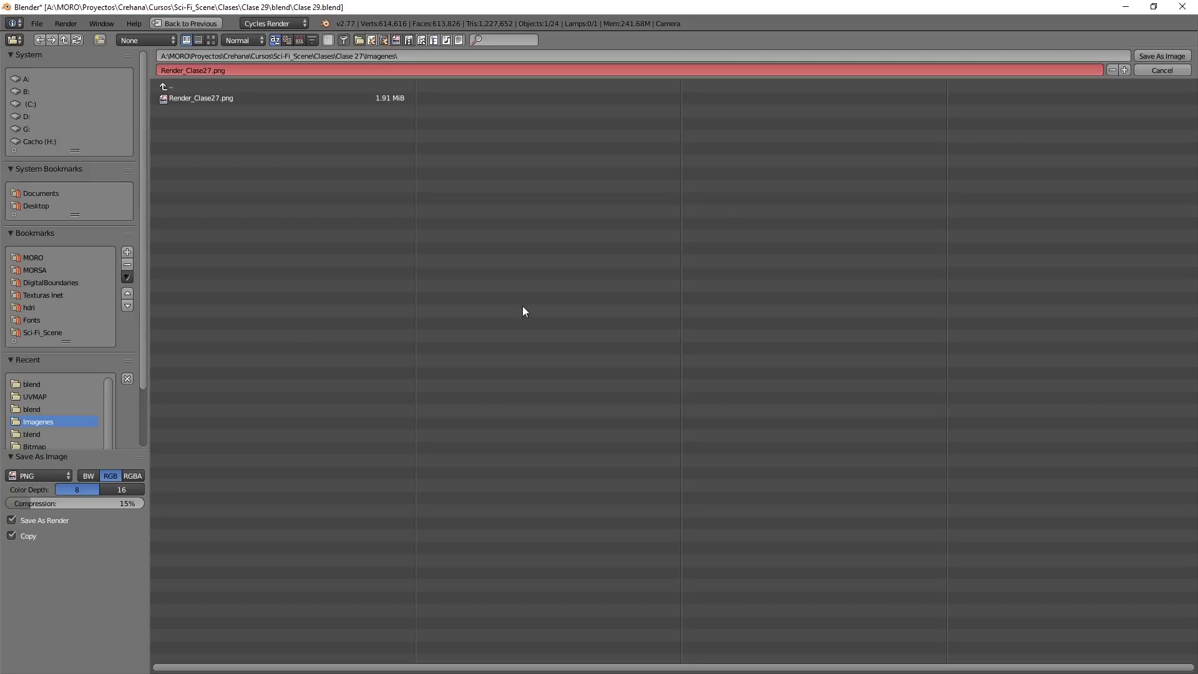
left_click(1144, 71)
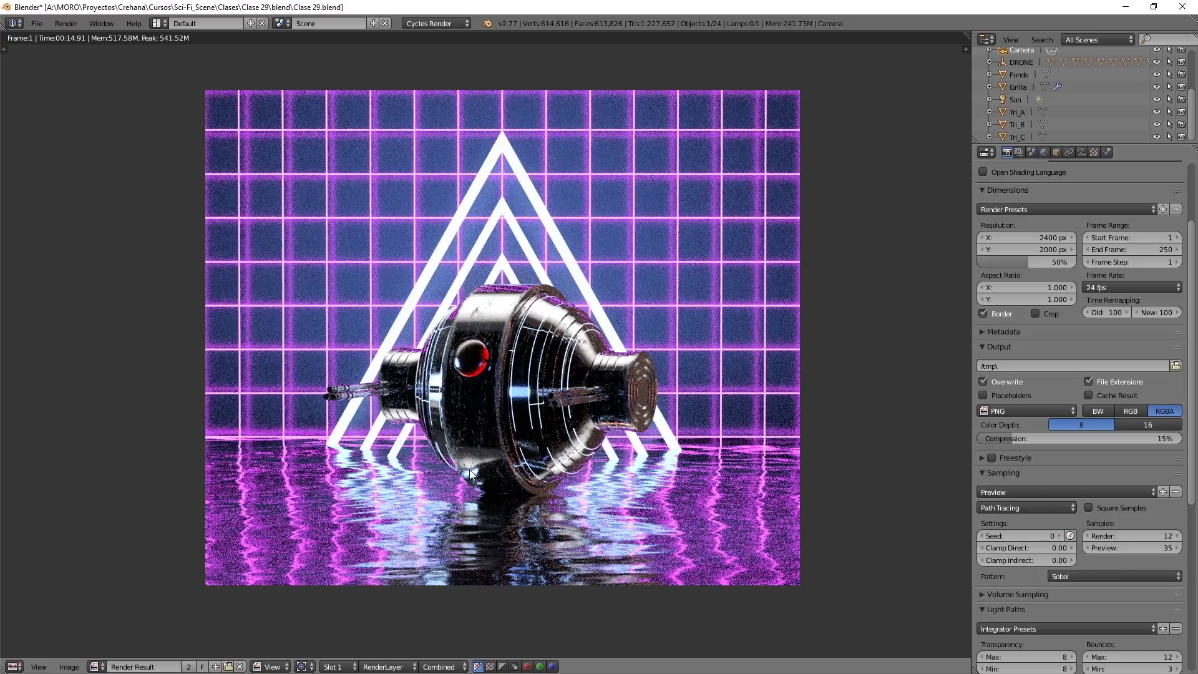
Render the scene into Slot 2 with the render samples set to 600
left_click(344, 667)
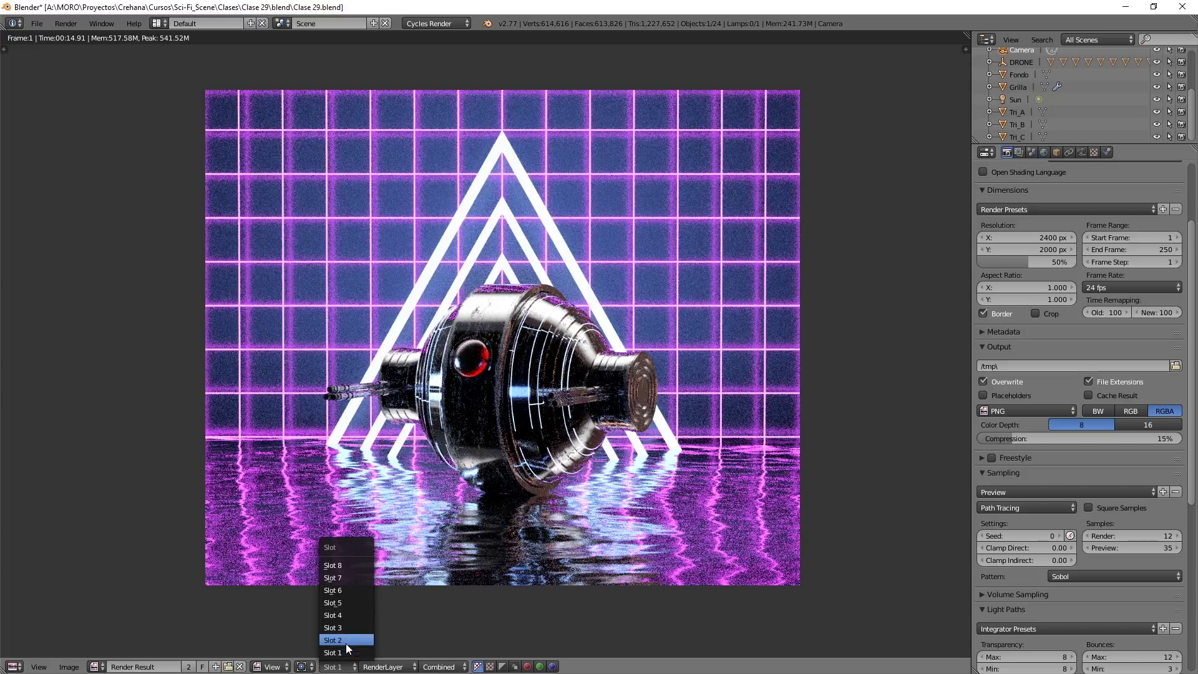
left_click(345, 641)
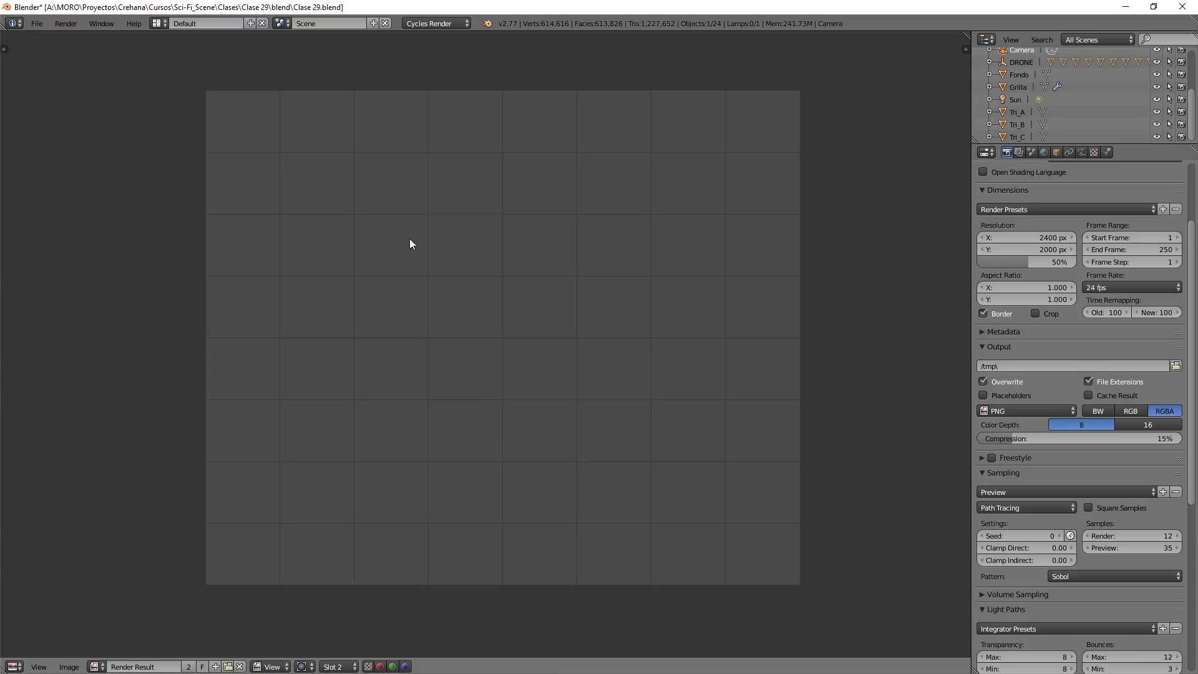
left_click(1128, 535)
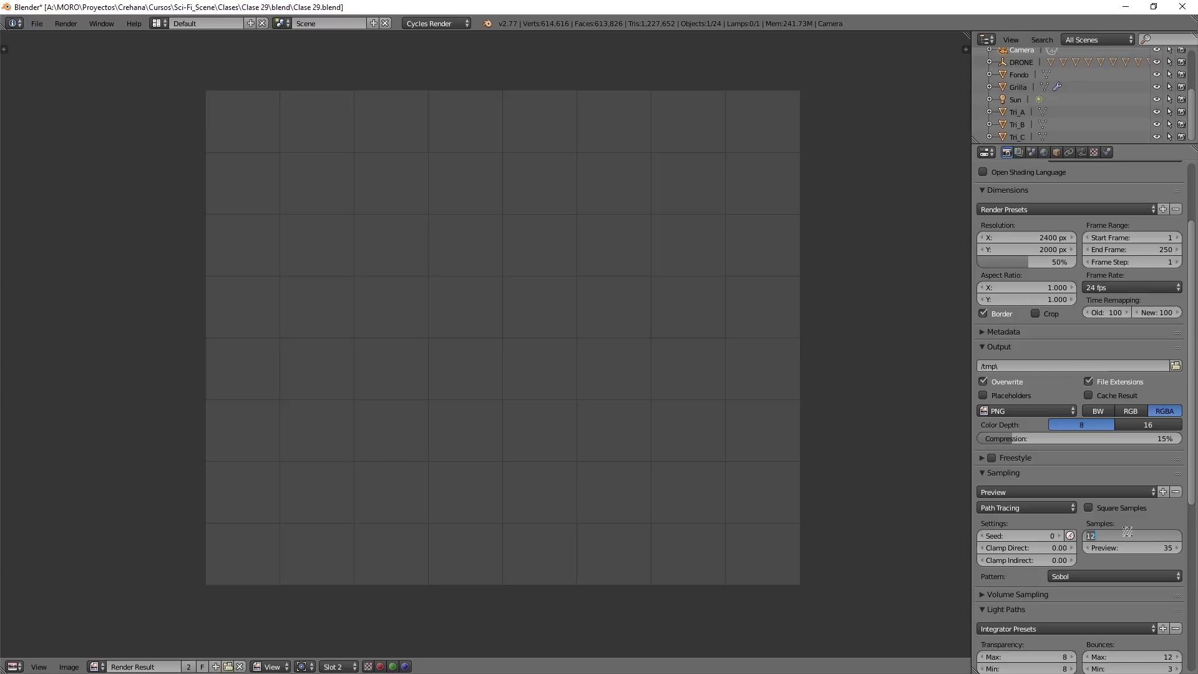
type("600")
key("Return")
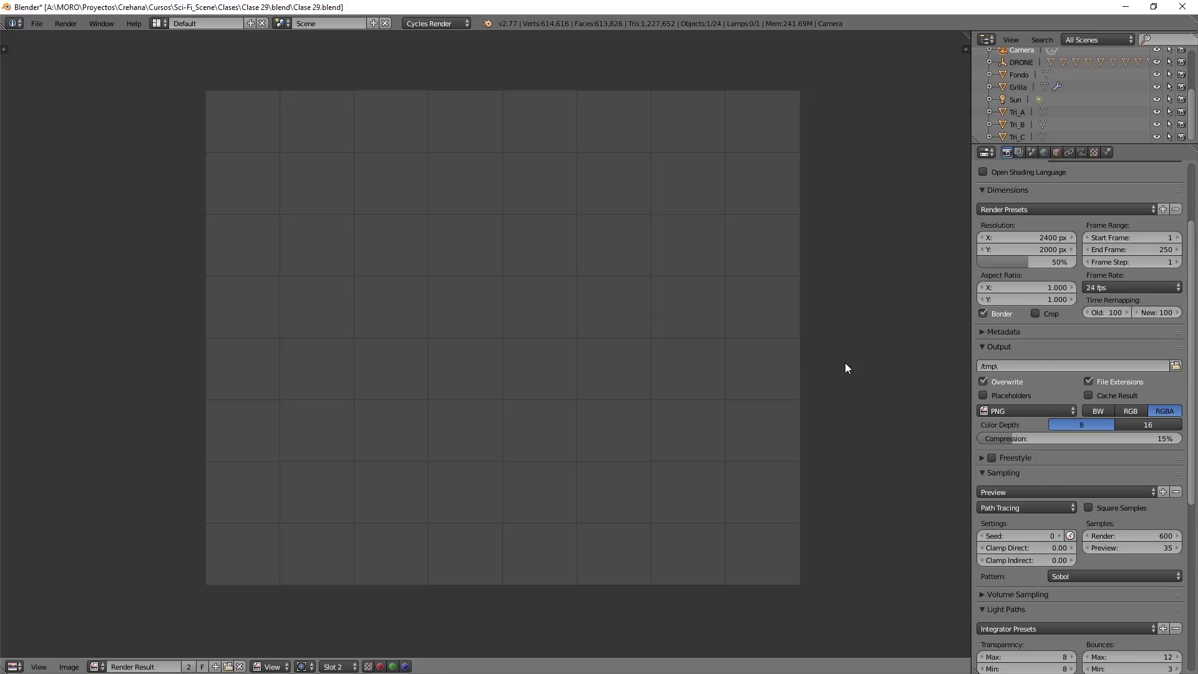
key("F12")
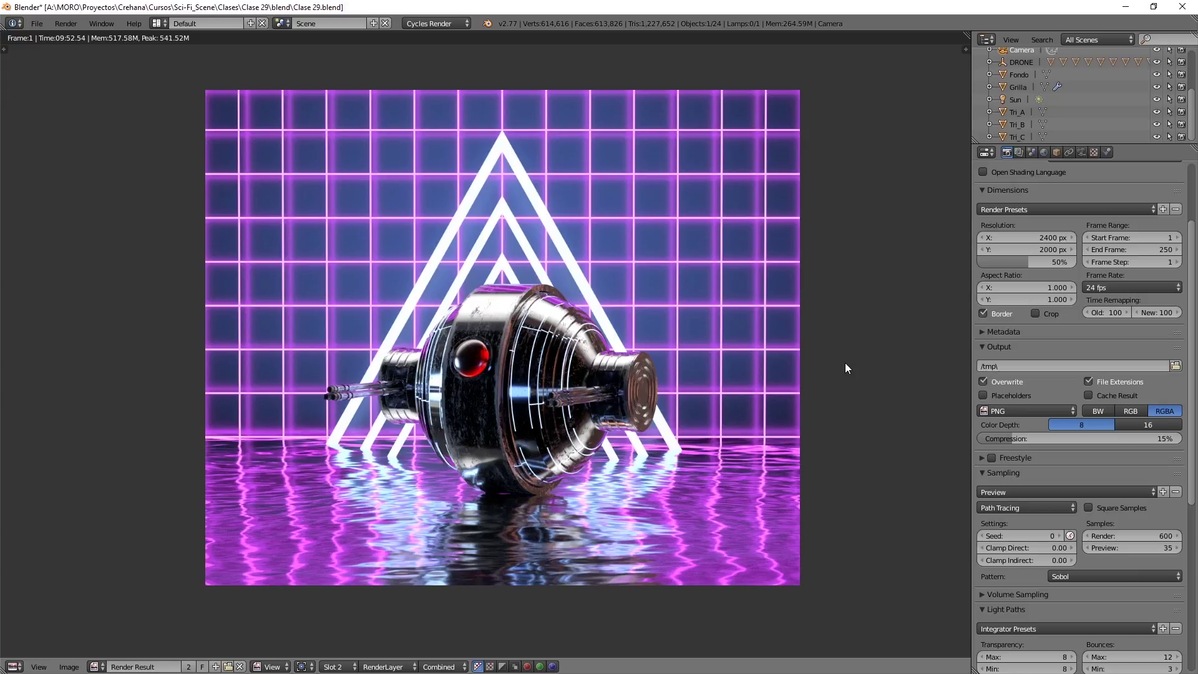
Compare the render in Slot 1 with the 600-sample render in Slot 2
left_click(345, 666)
left_click(335, 649)
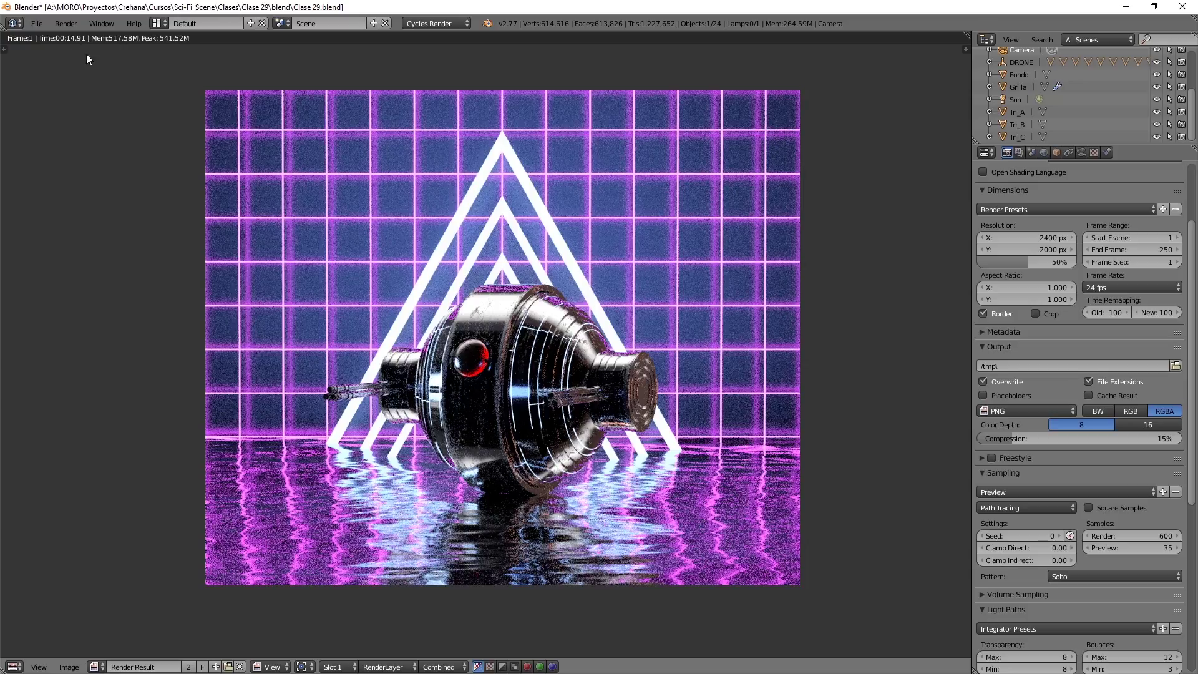
left_click(345, 667)
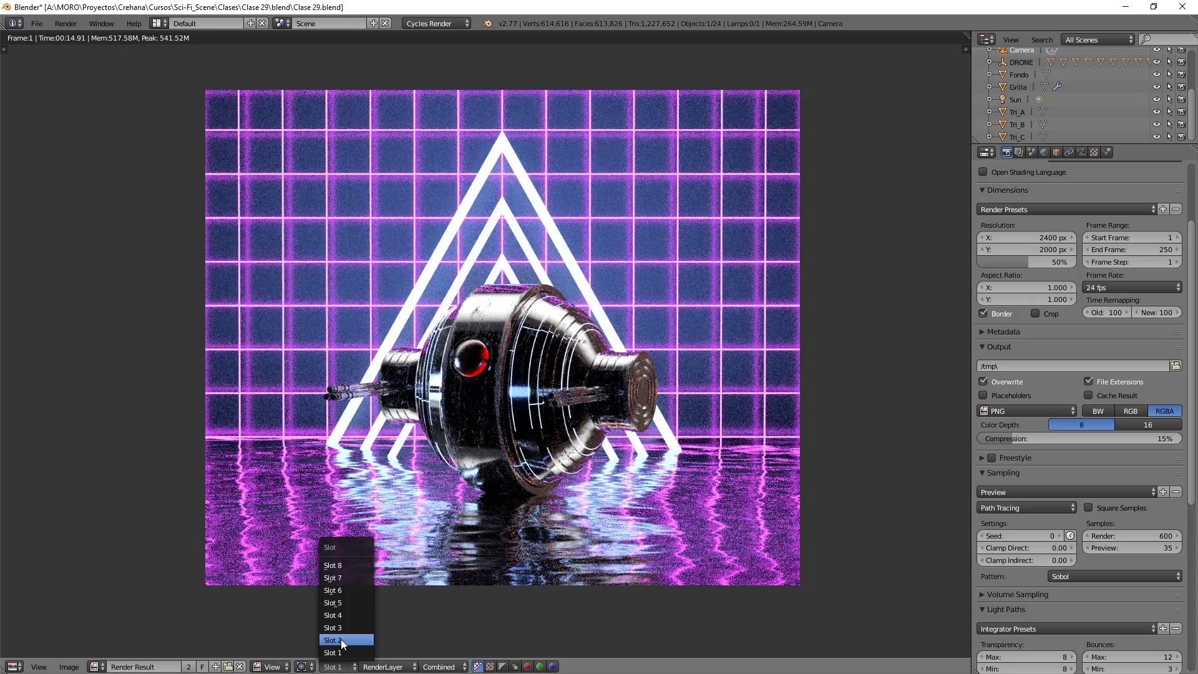
left_click(341, 639)
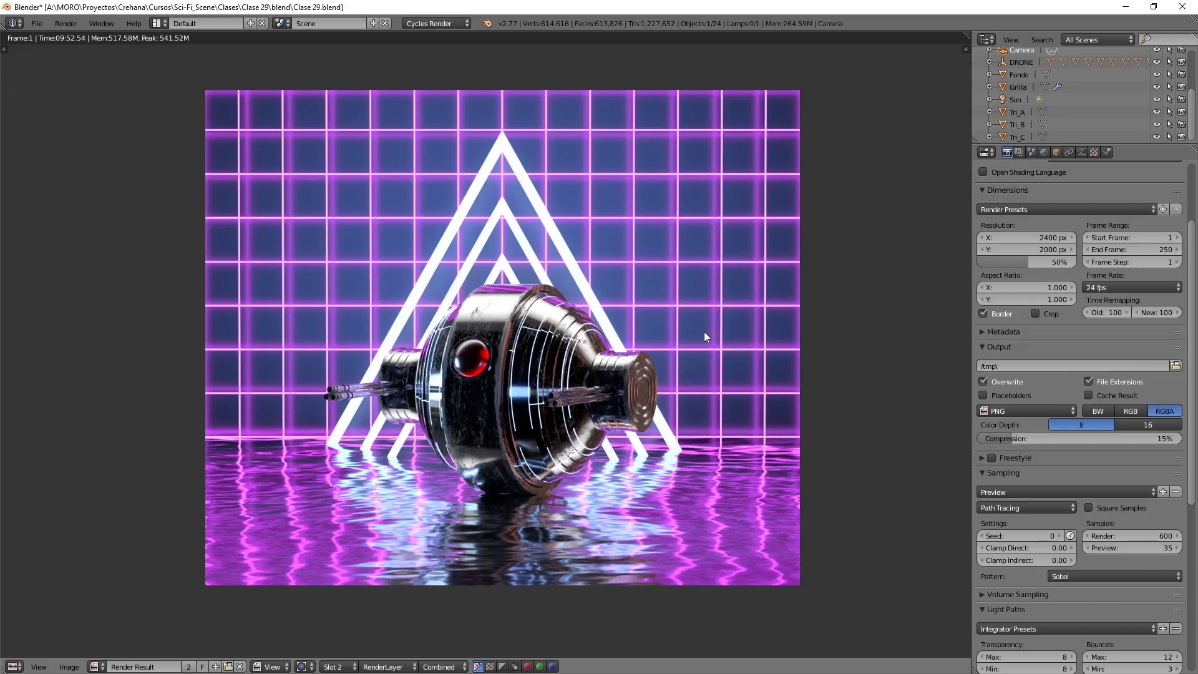
middle_click_drag(597, 372, 590, 360)
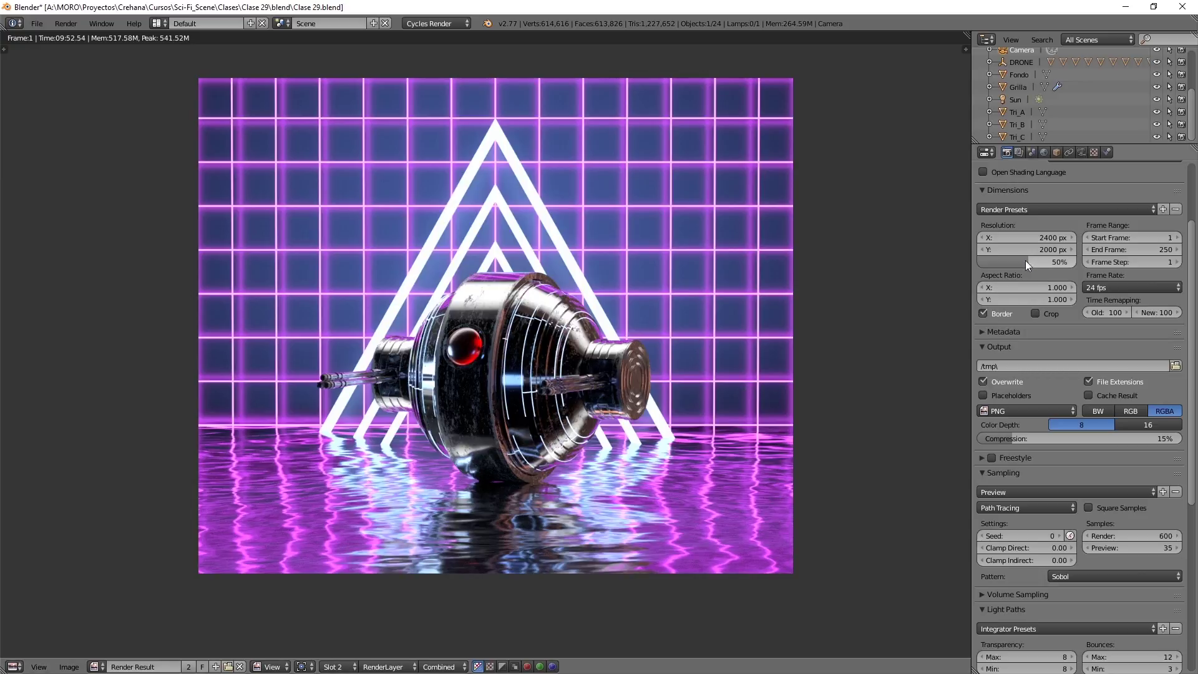
Set the render resolution percentage to 100%
left_click_drag(1016, 262, 1077, 260)
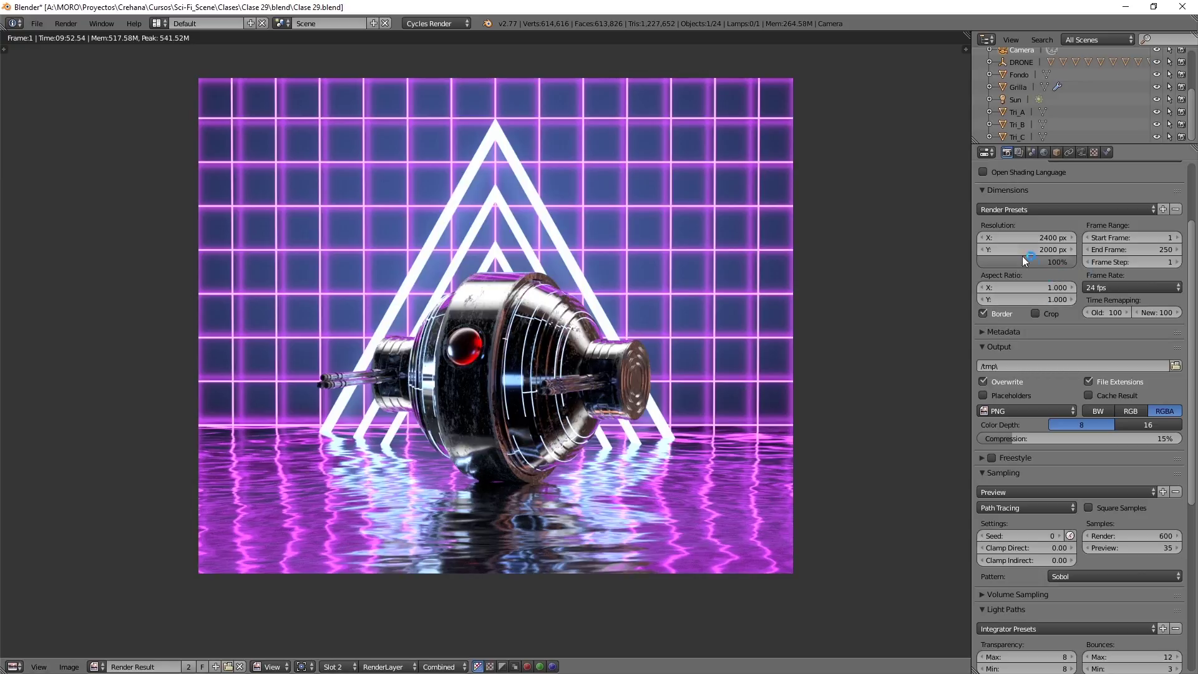